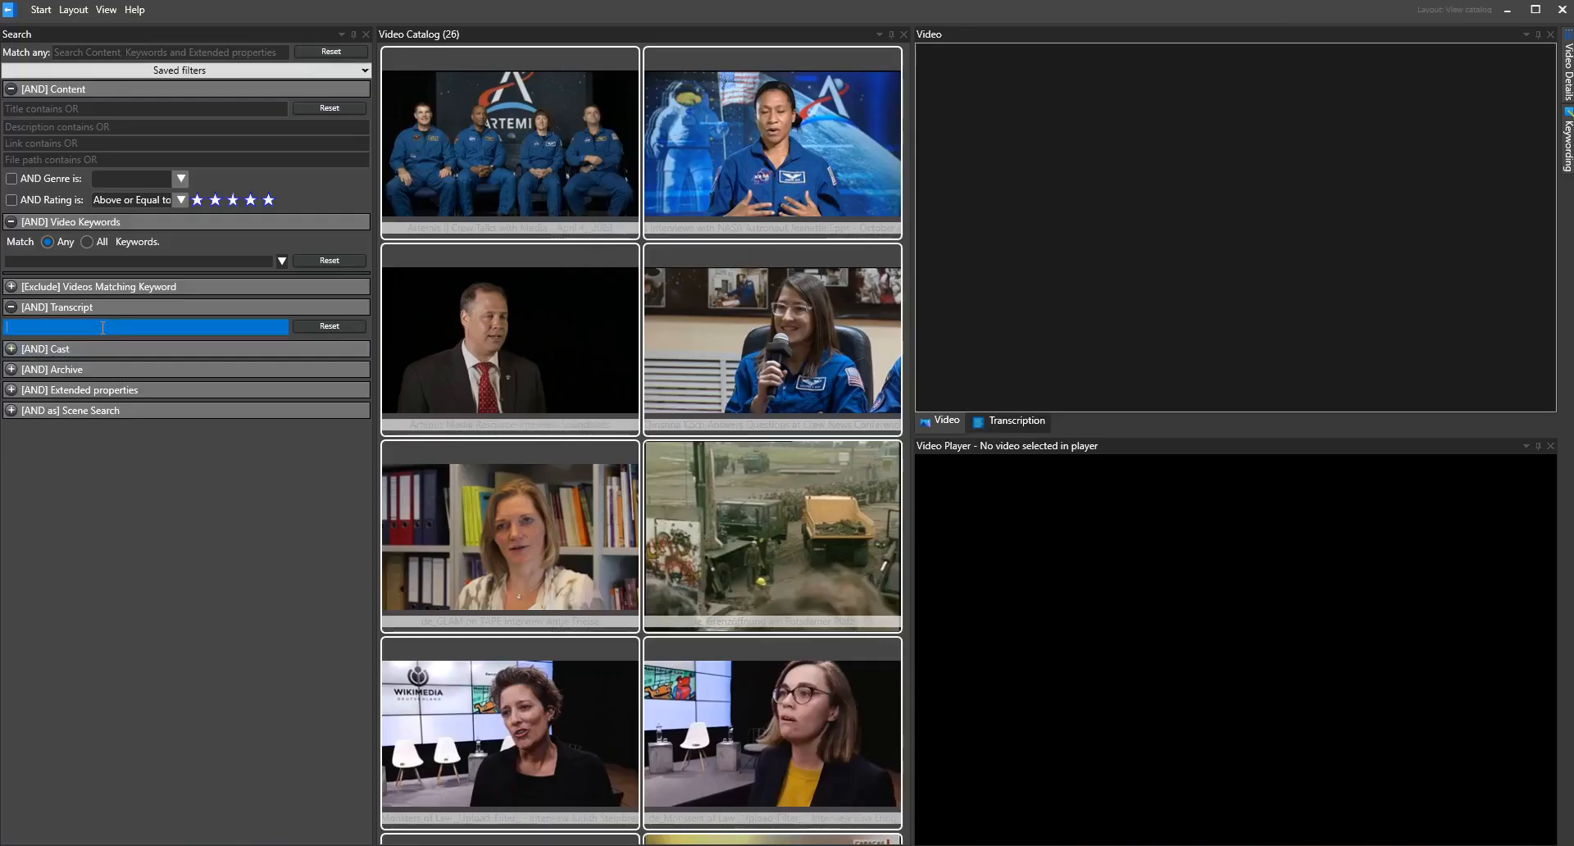
Search the video transcripts for "mission" and open the transcript of the Artemis II Crew Talks with Media video
type("mission")
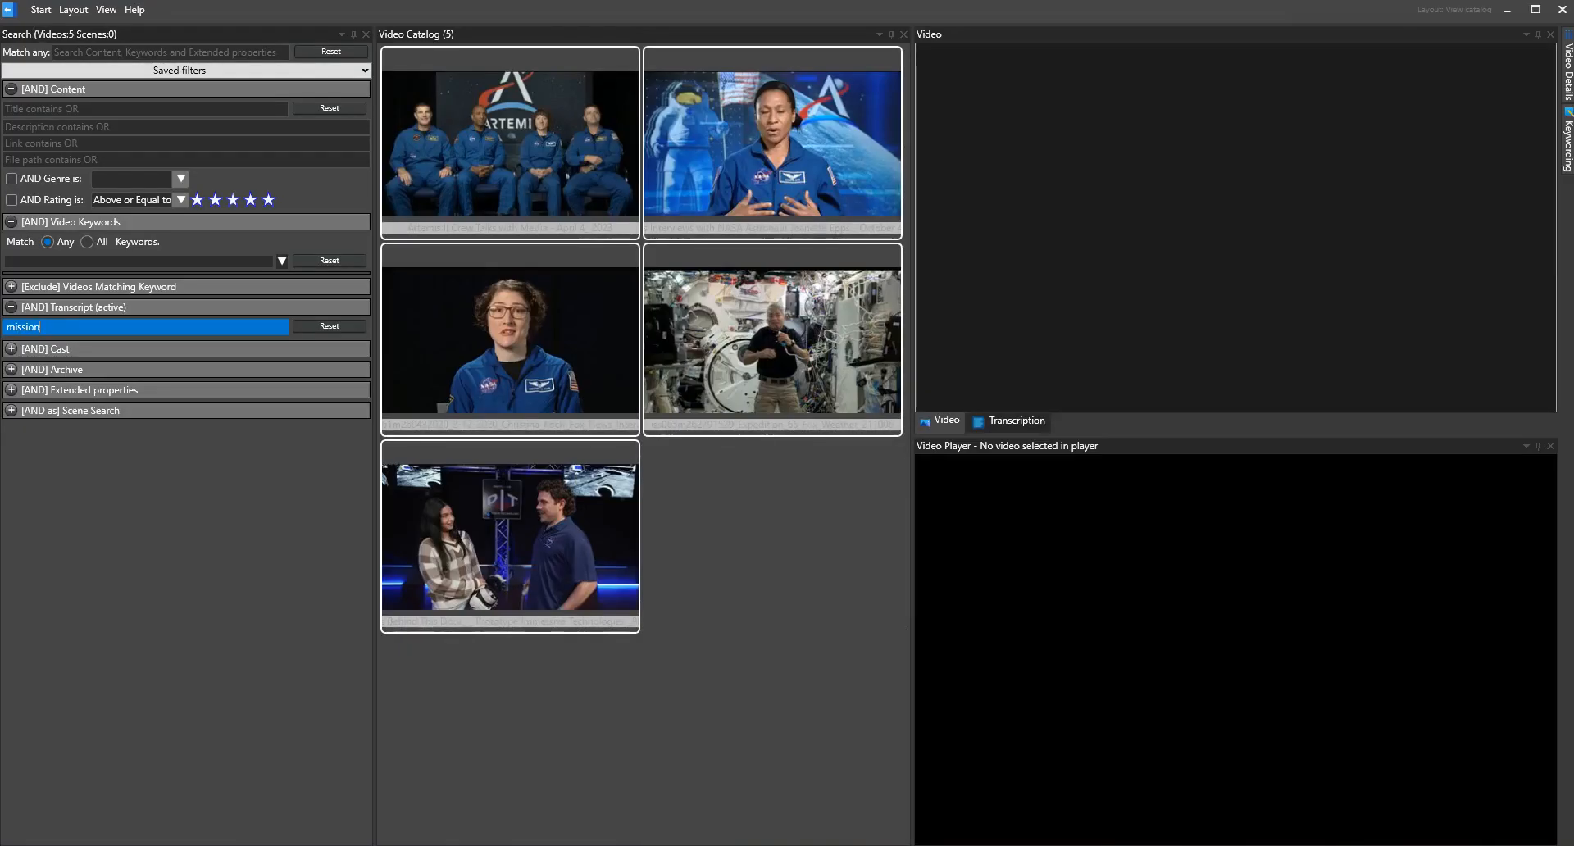
left_click(510, 141)
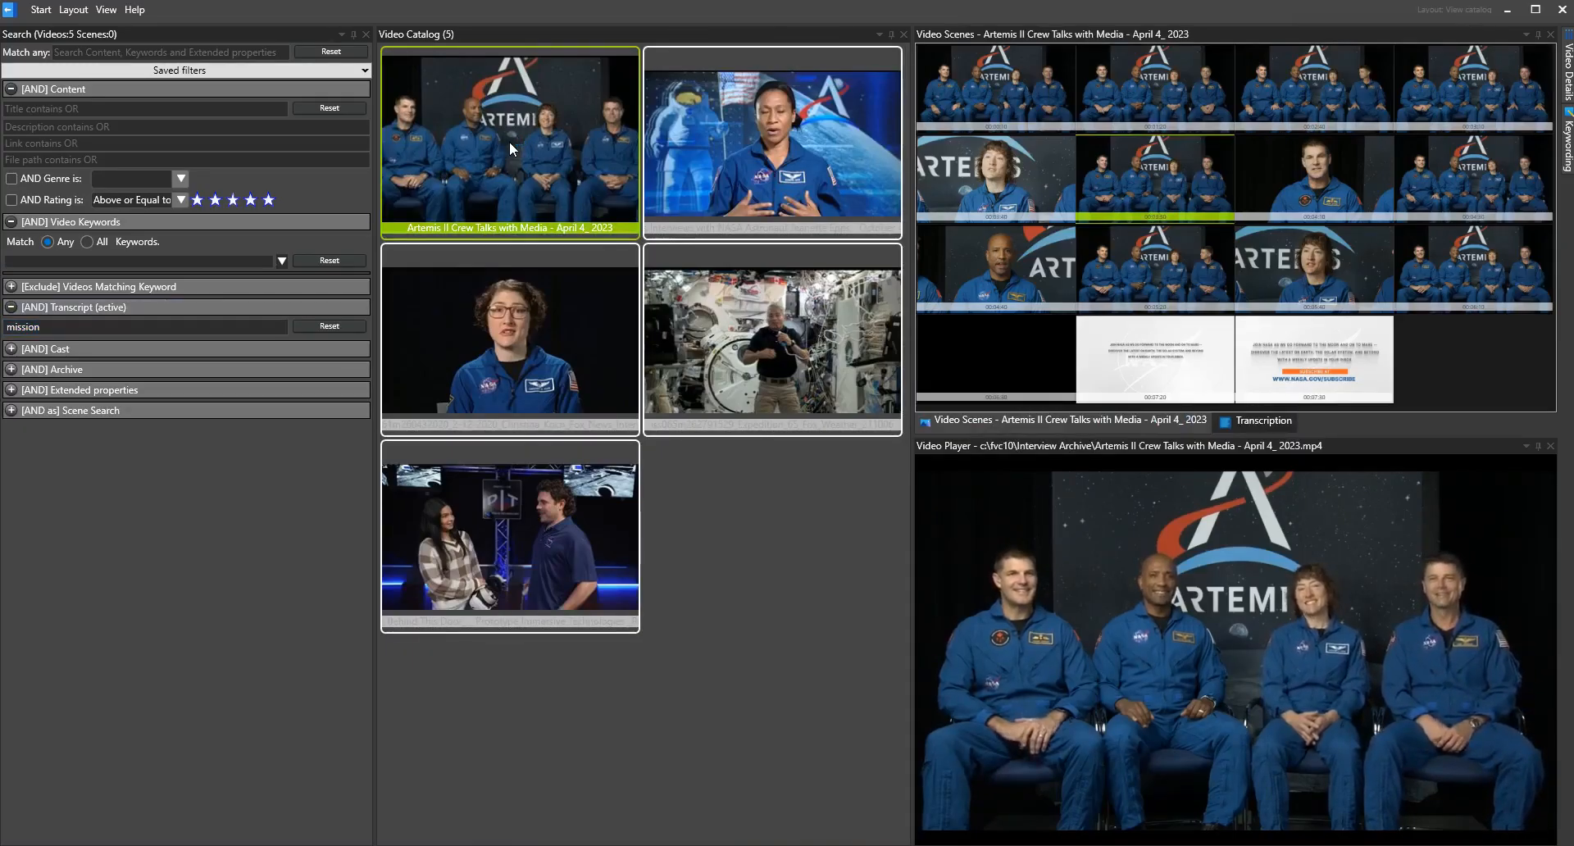
left_click(1264, 422)
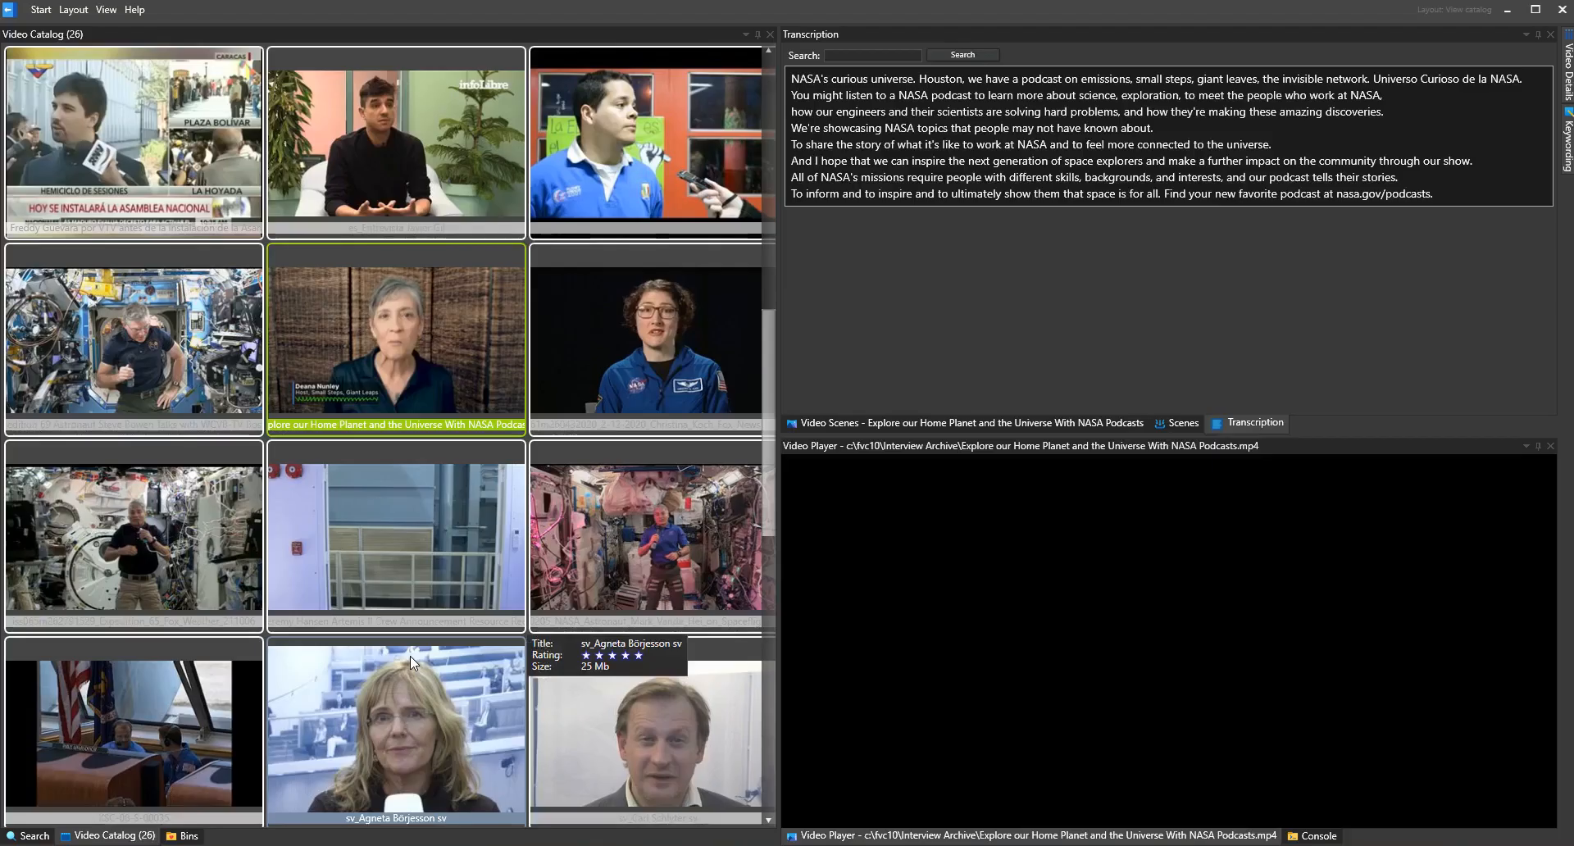
Look through the indexing and AI analysis commands and preferences available for the catalog videos
right_click(135, 146)
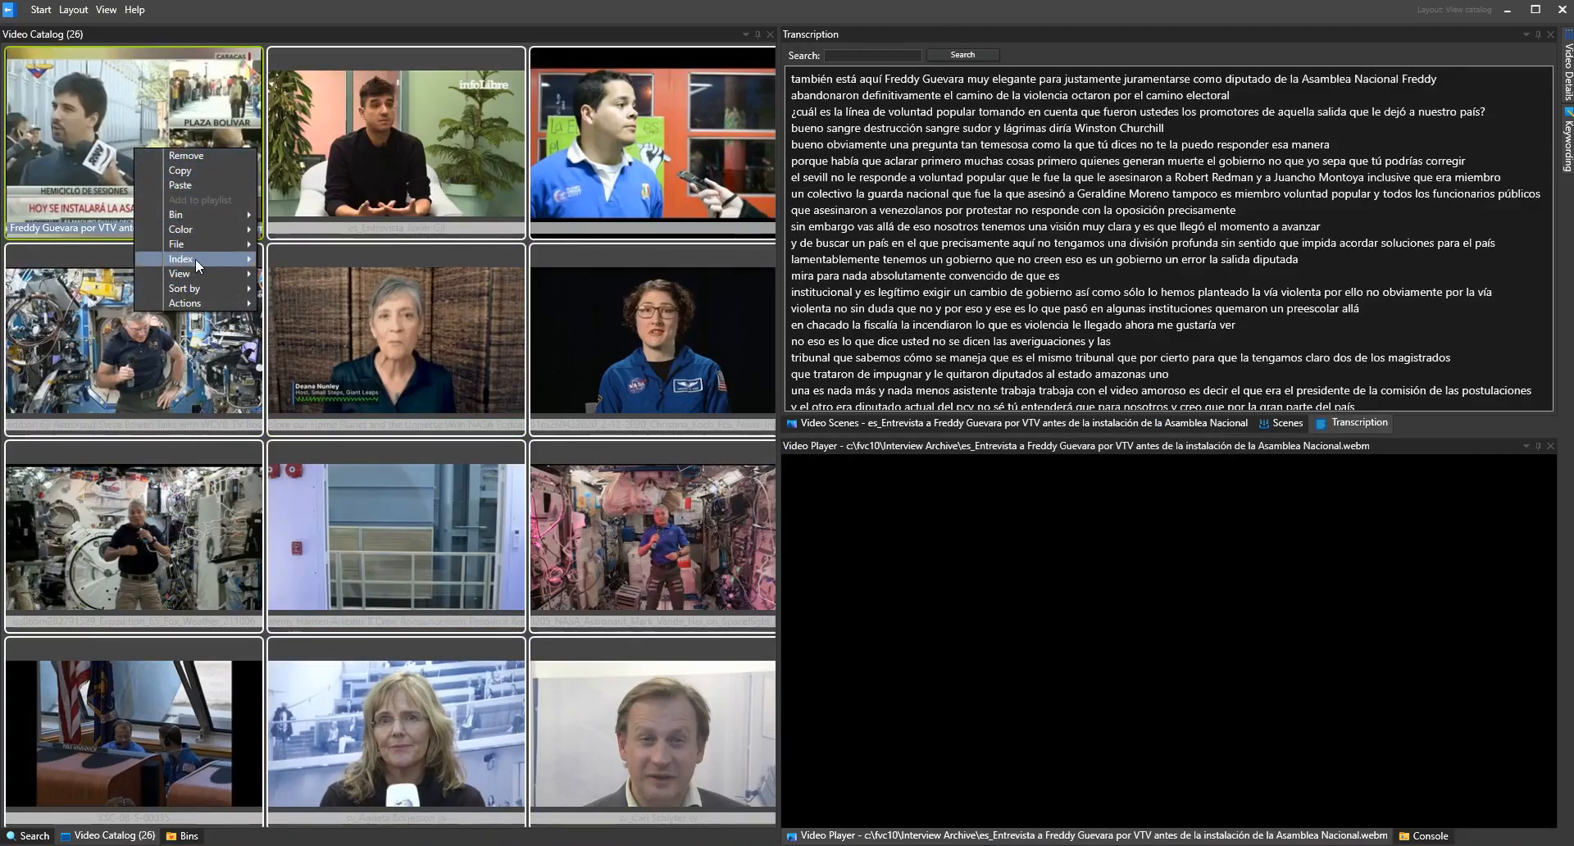
mouse_move(195, 258)
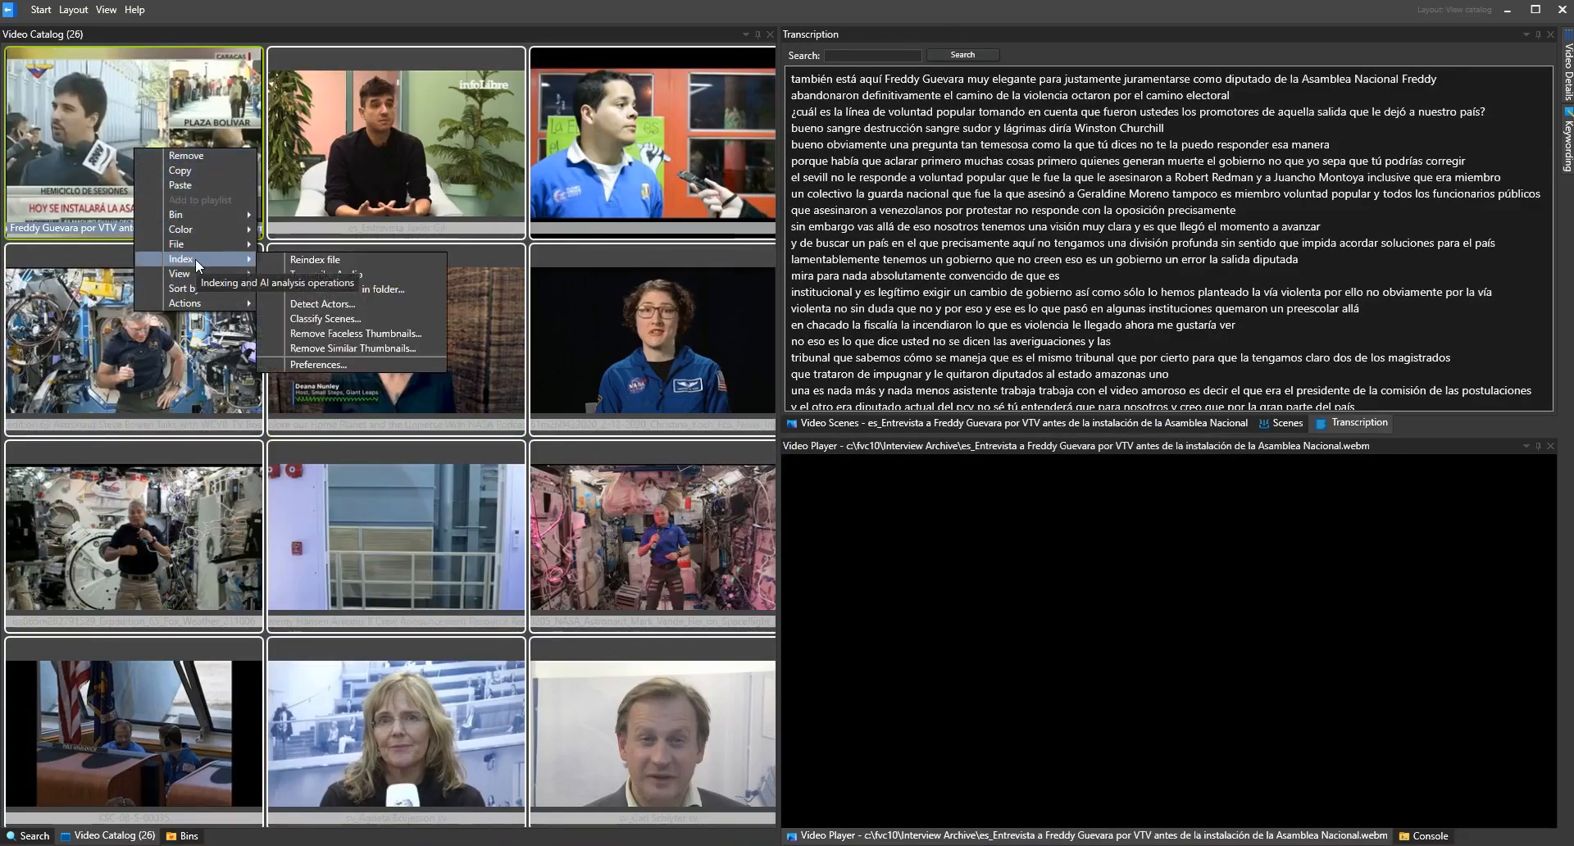
left_click(352, 364)
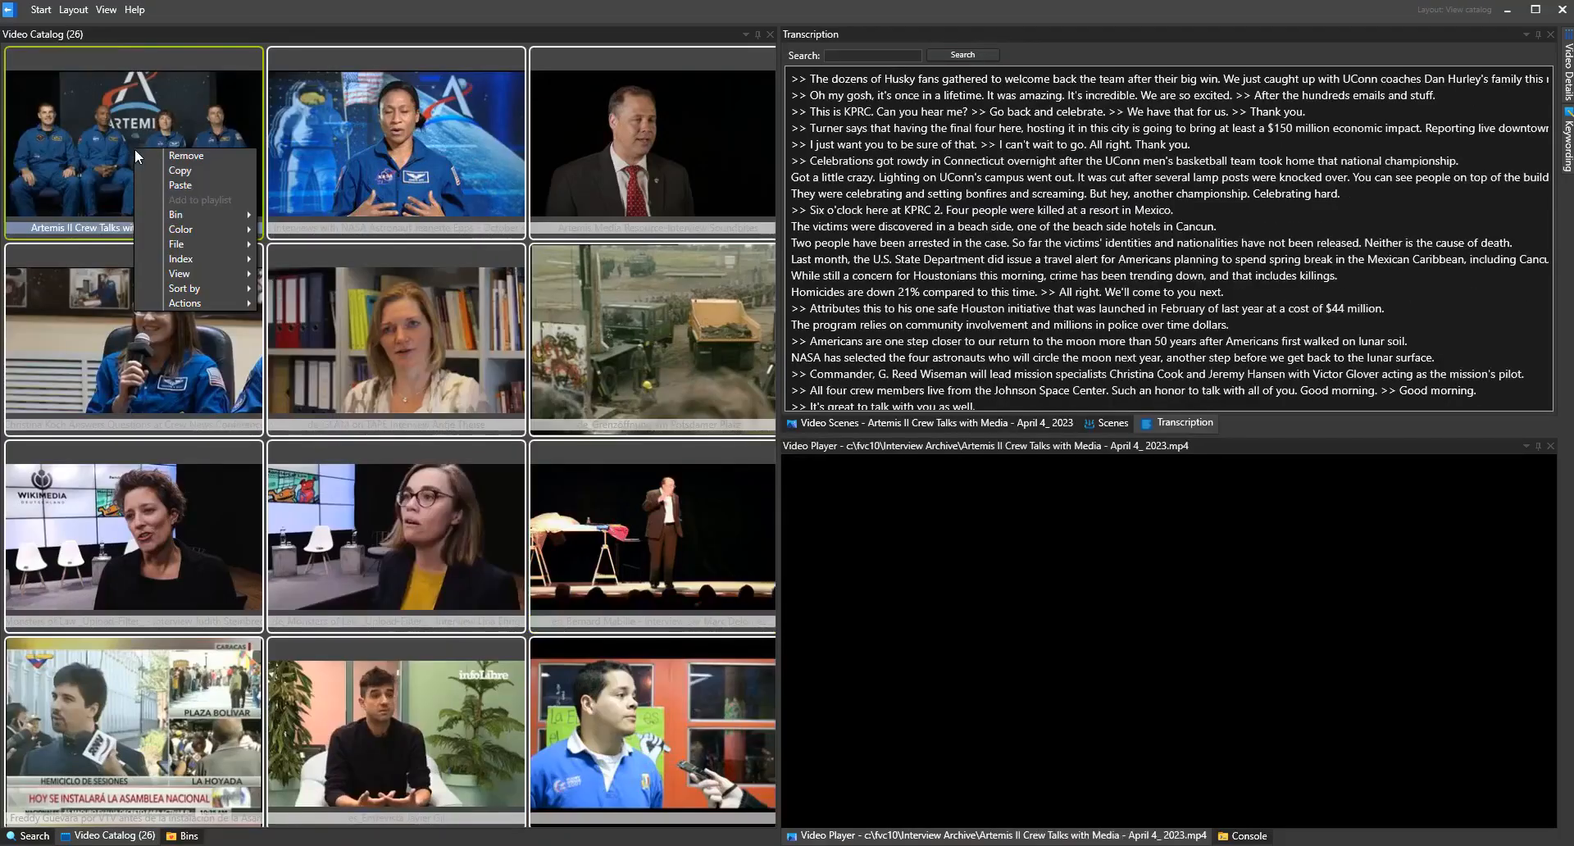
mouse_move(195, 259)
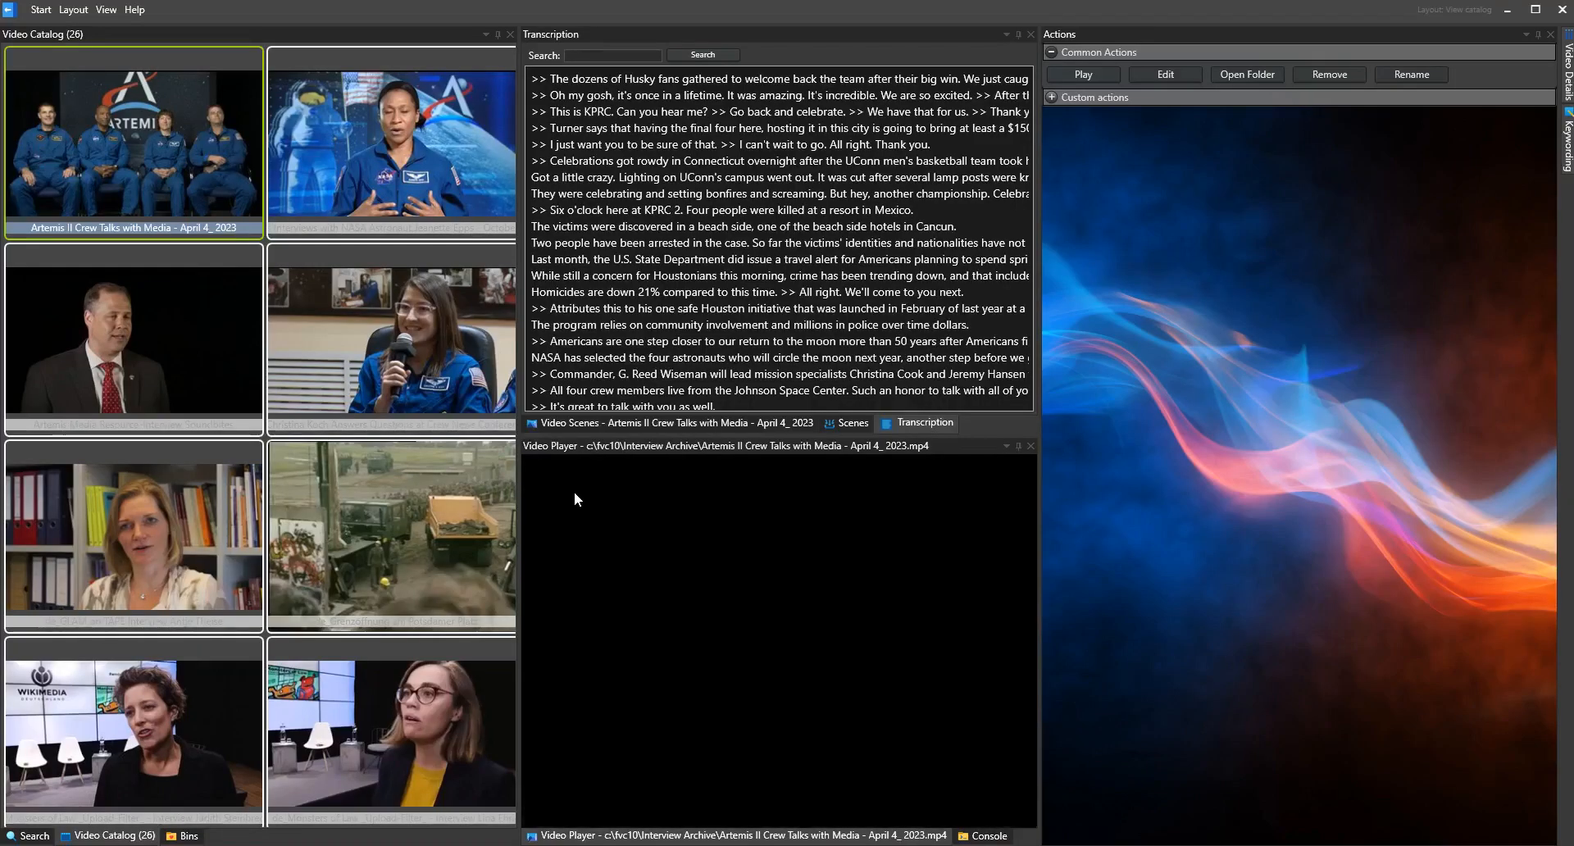
Download the Speech-to-text Small - all languages AI model and select it for transcription
left_click(10, 12)
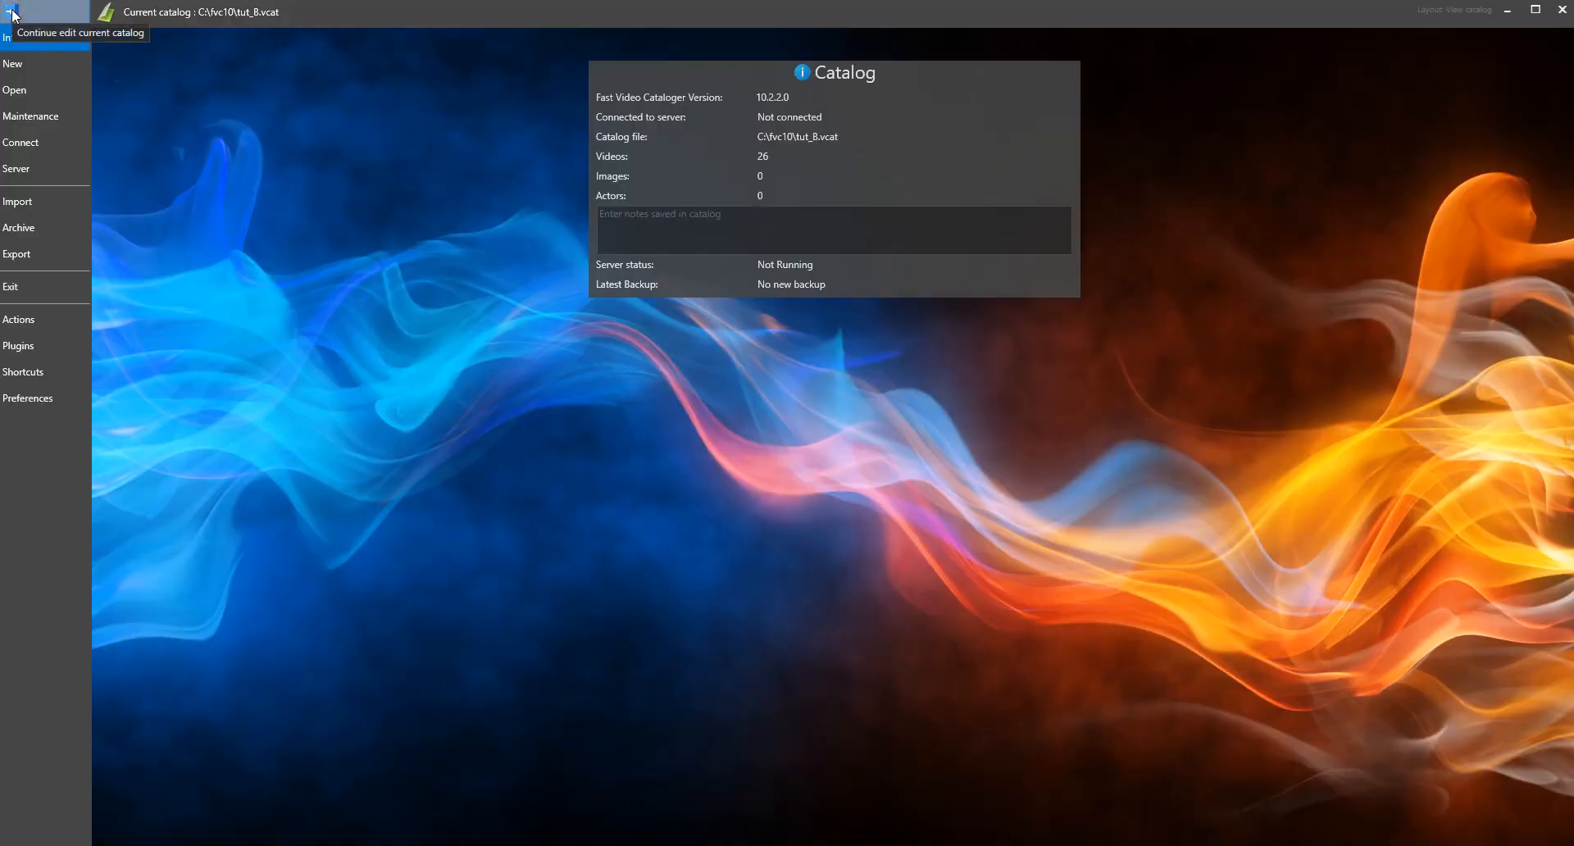
left_click(44, 116)
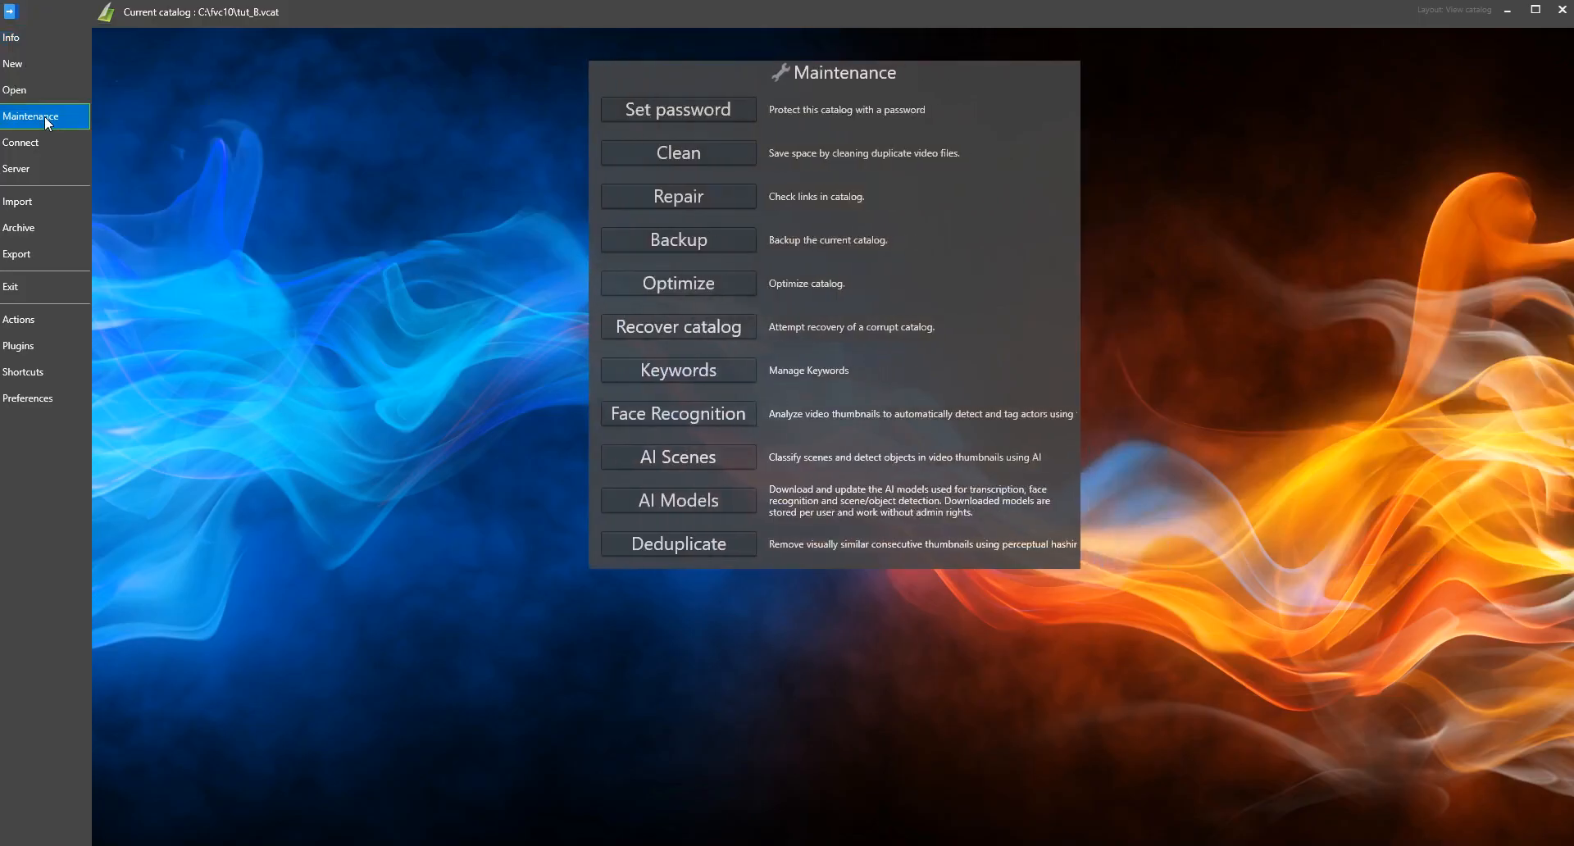
left_click(679, 501)
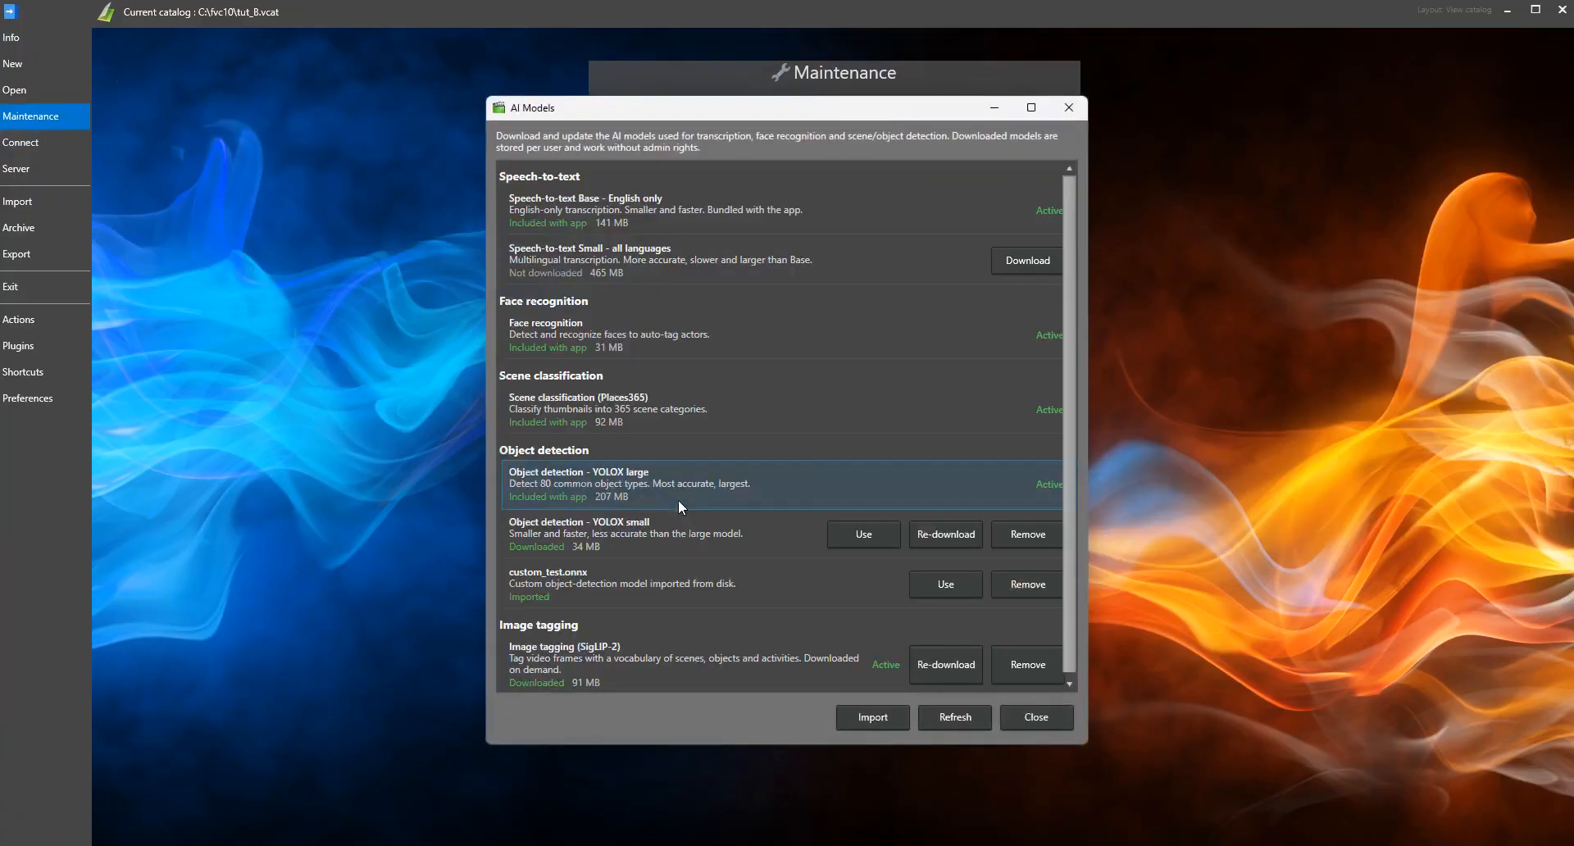
left_click(1028, 260)
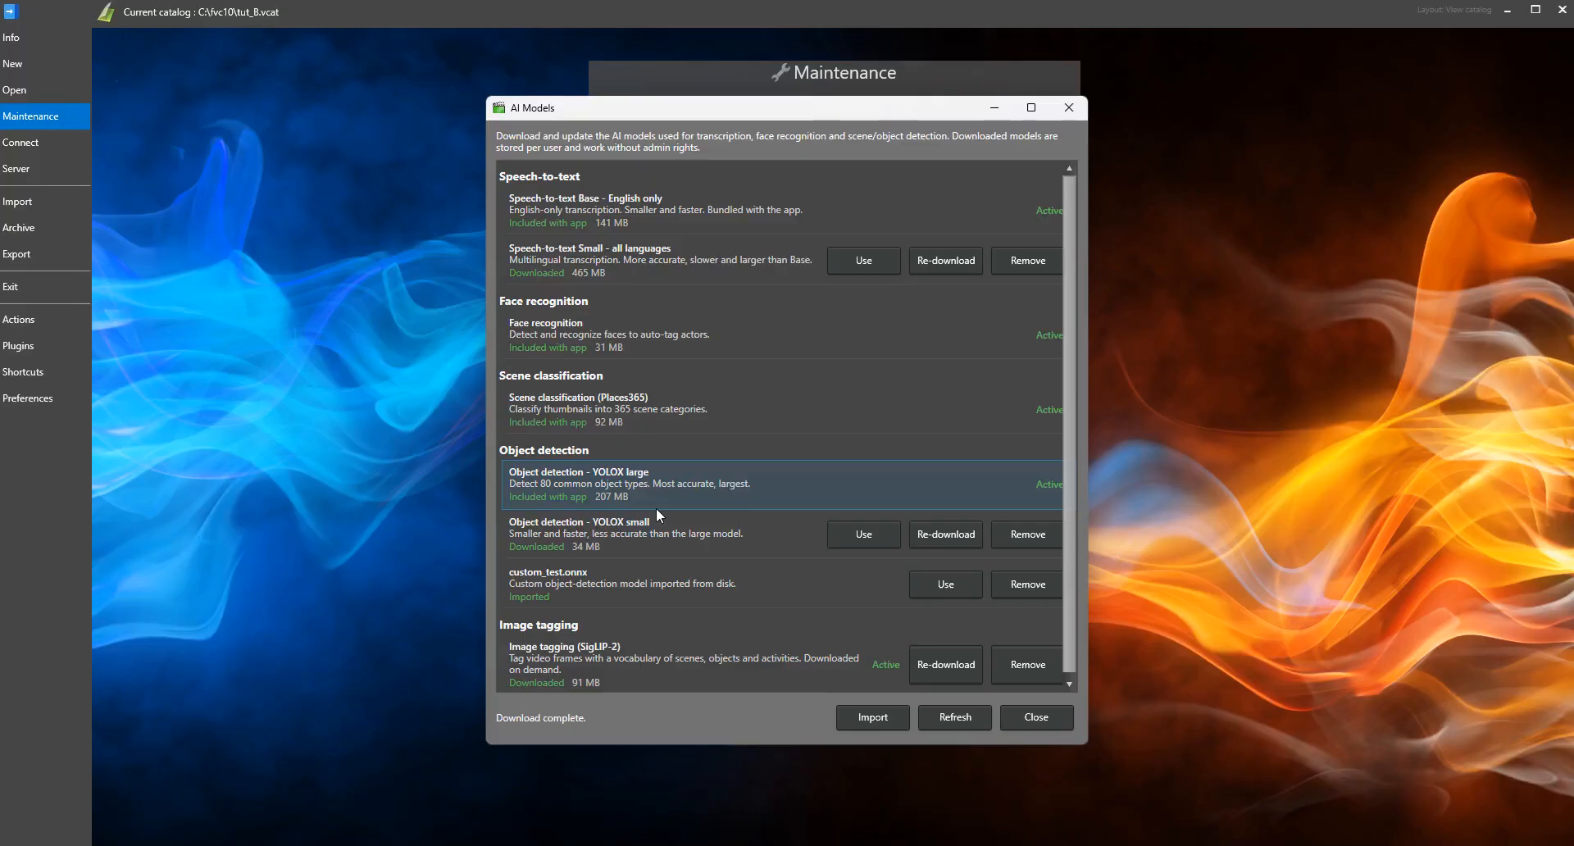
left_click(864, 260)
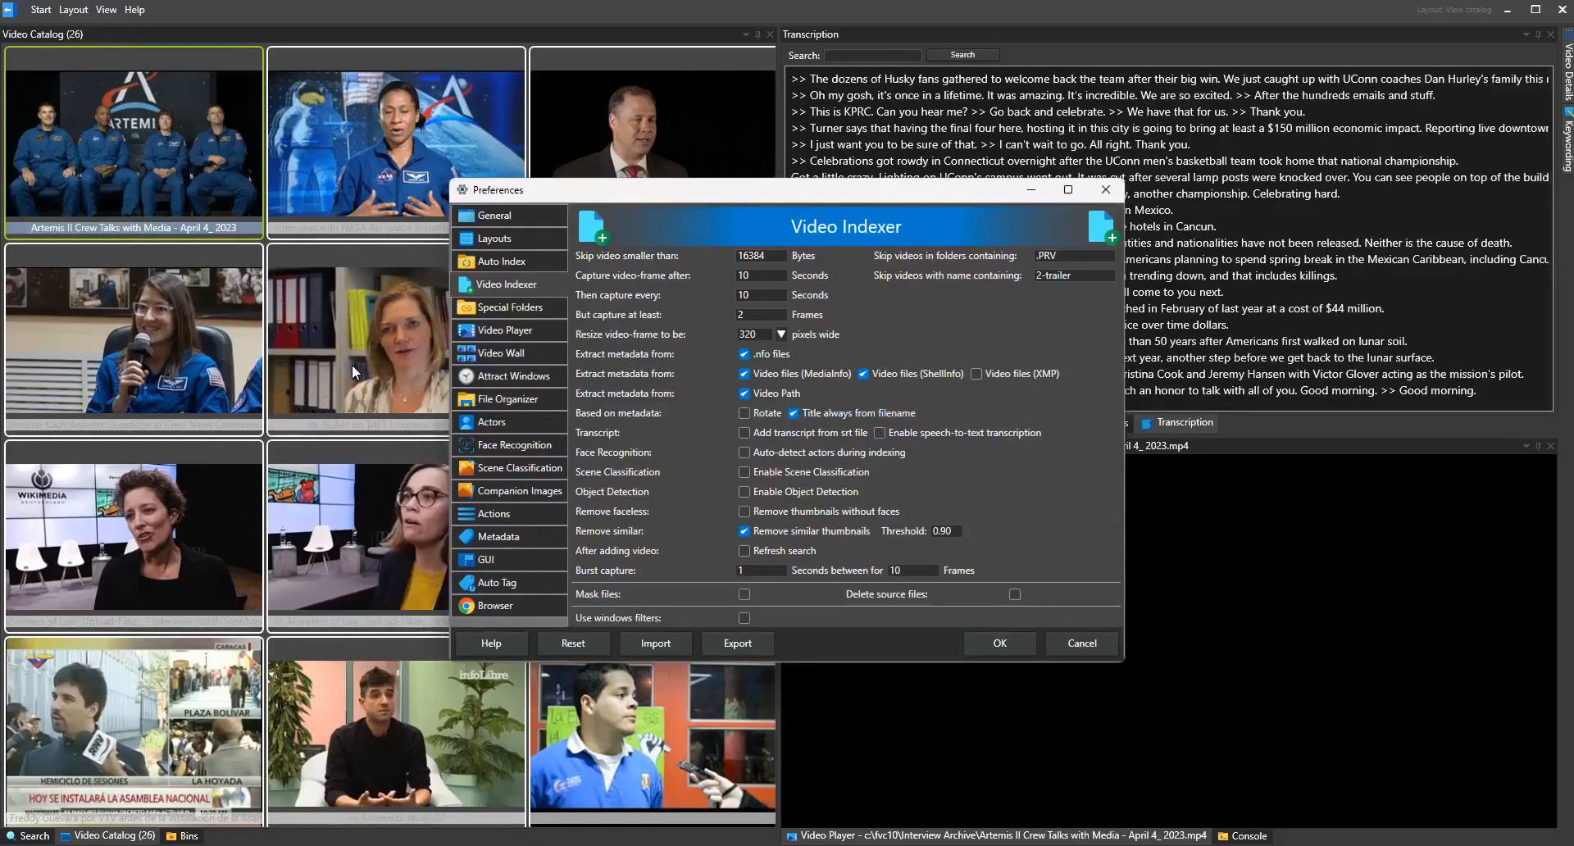
Enable speech-to-text transcription for indexing and add the AVATAR interview 1080p30 MP4 from the Interview Archive folder
left_click(958, 432)
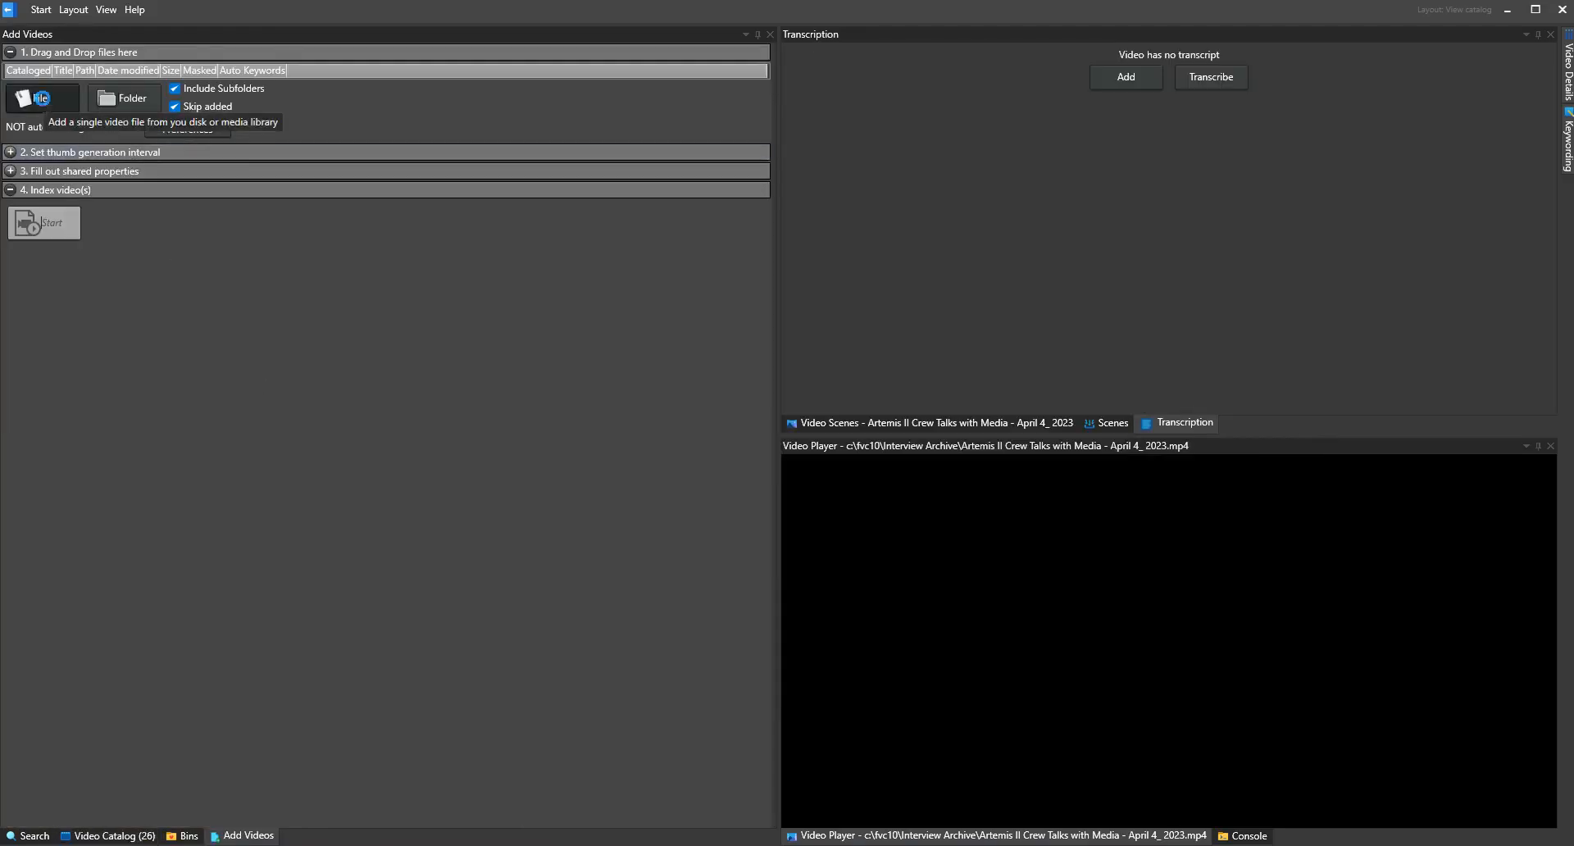
left_click(41, 98)
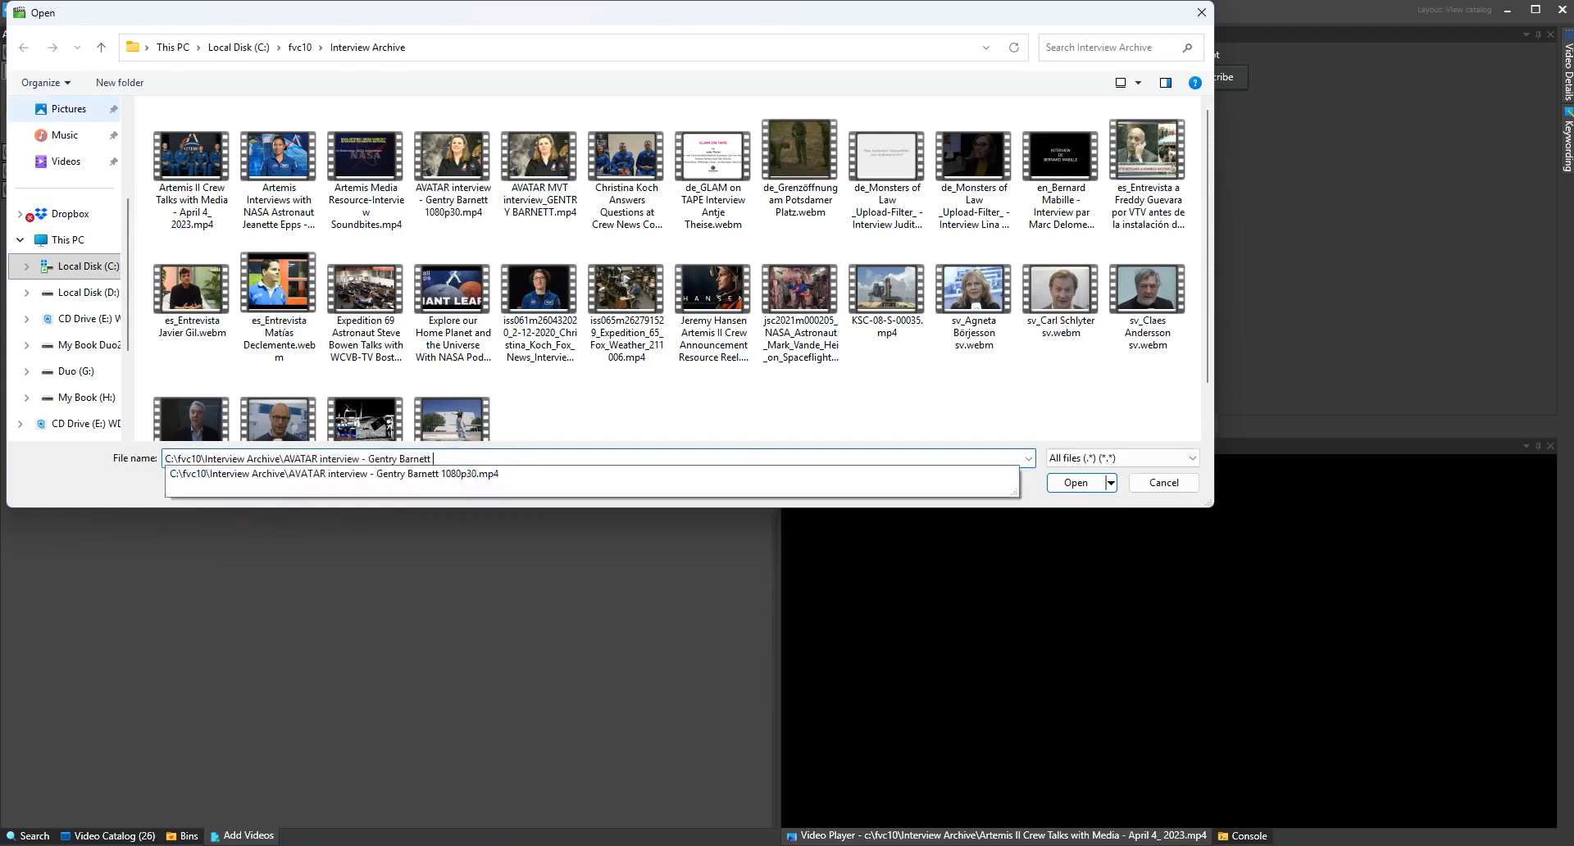
type("1080p30.mp4")
key("Return")
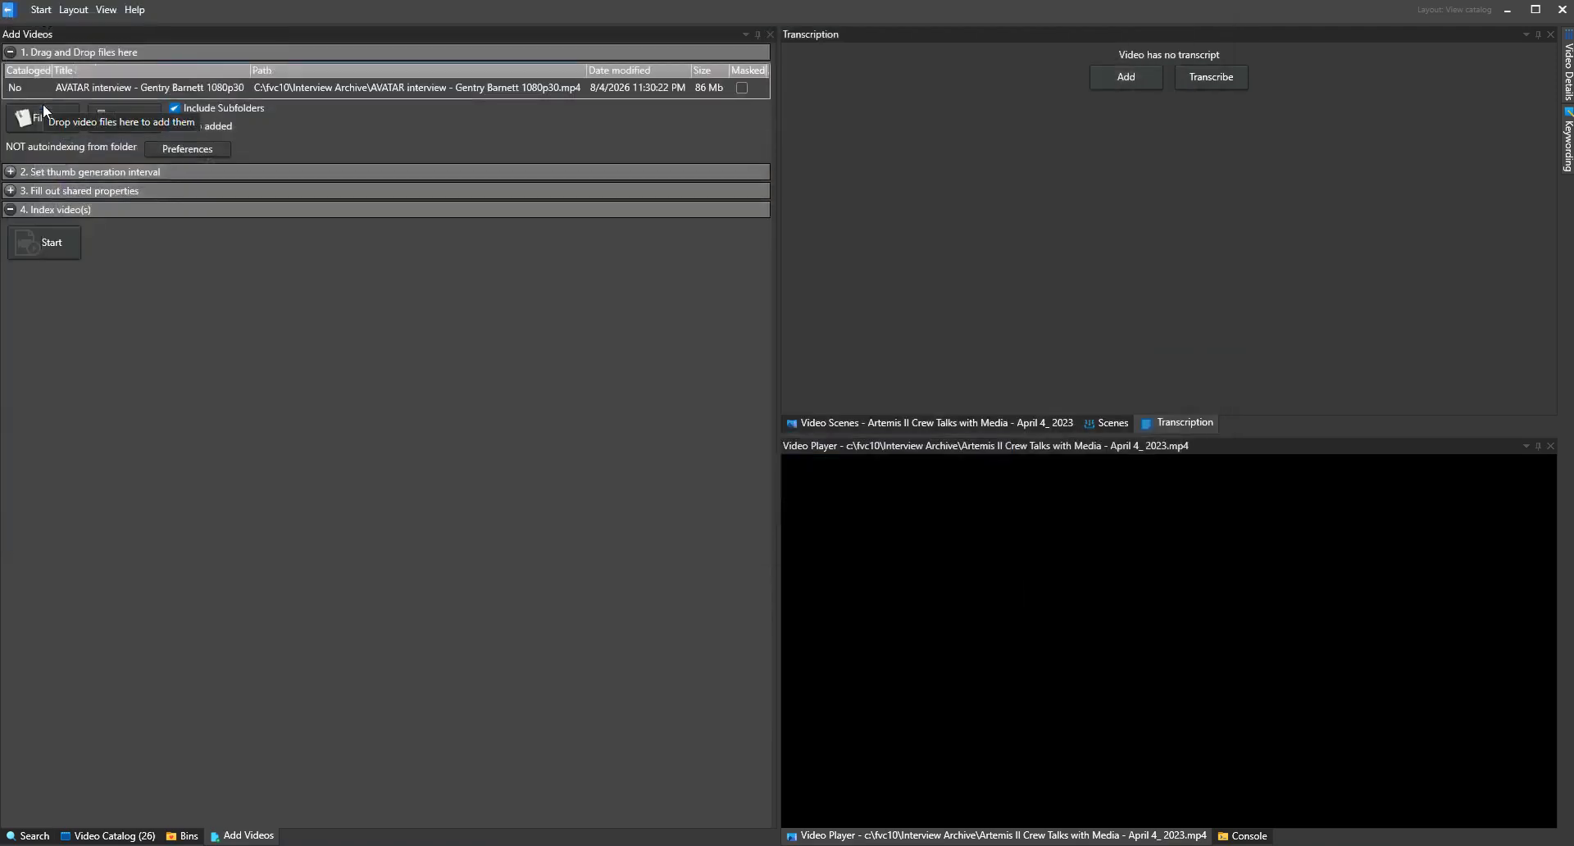
Index the added AVATAR interview video and open its transcript
left_click(44, 242)
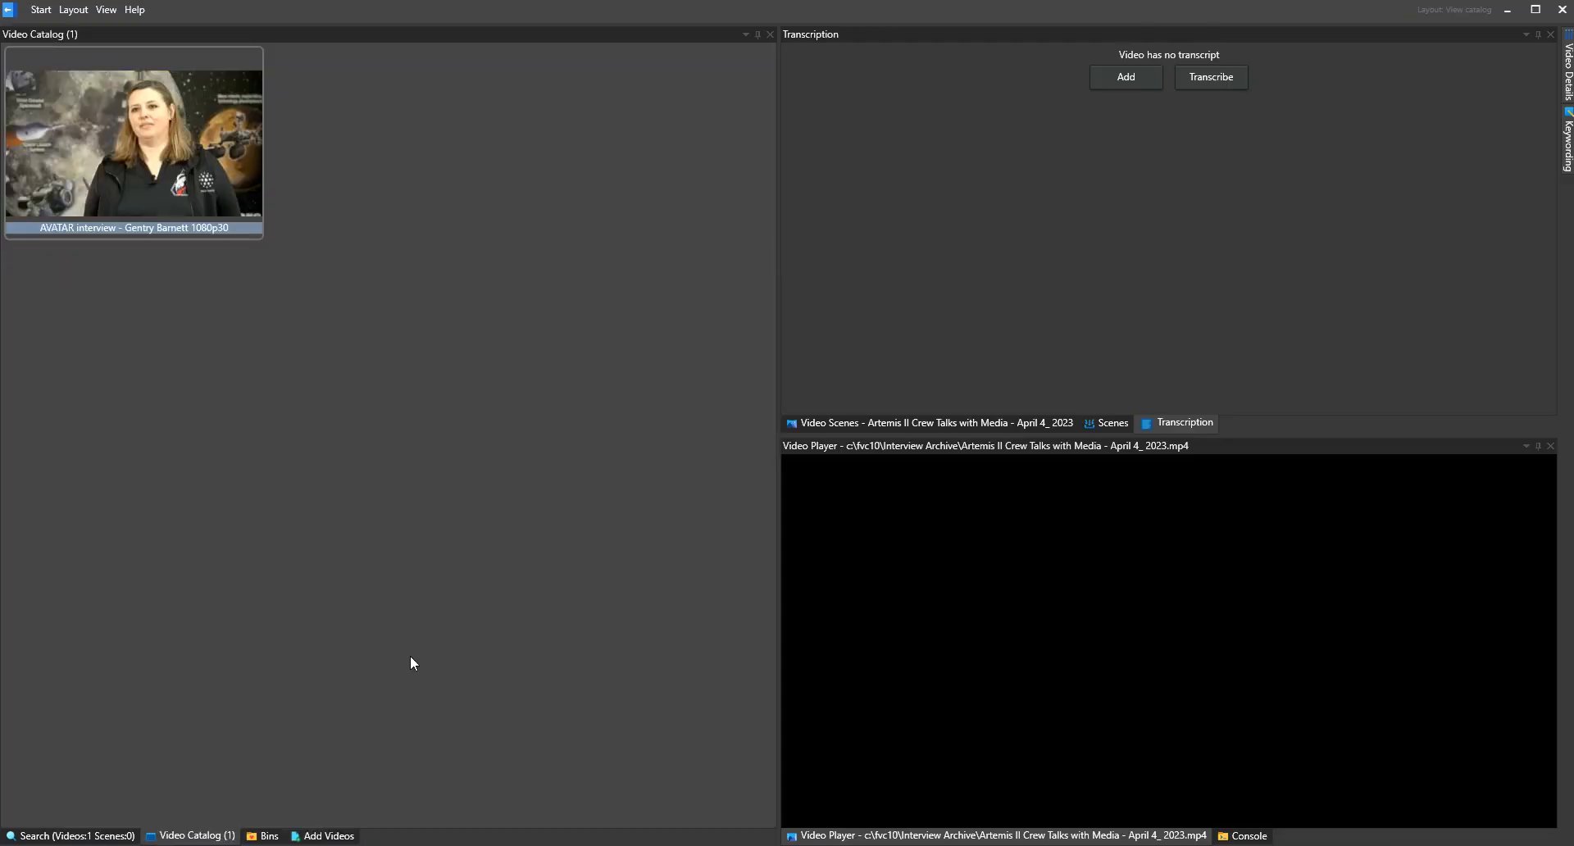
left_click(136, 148)
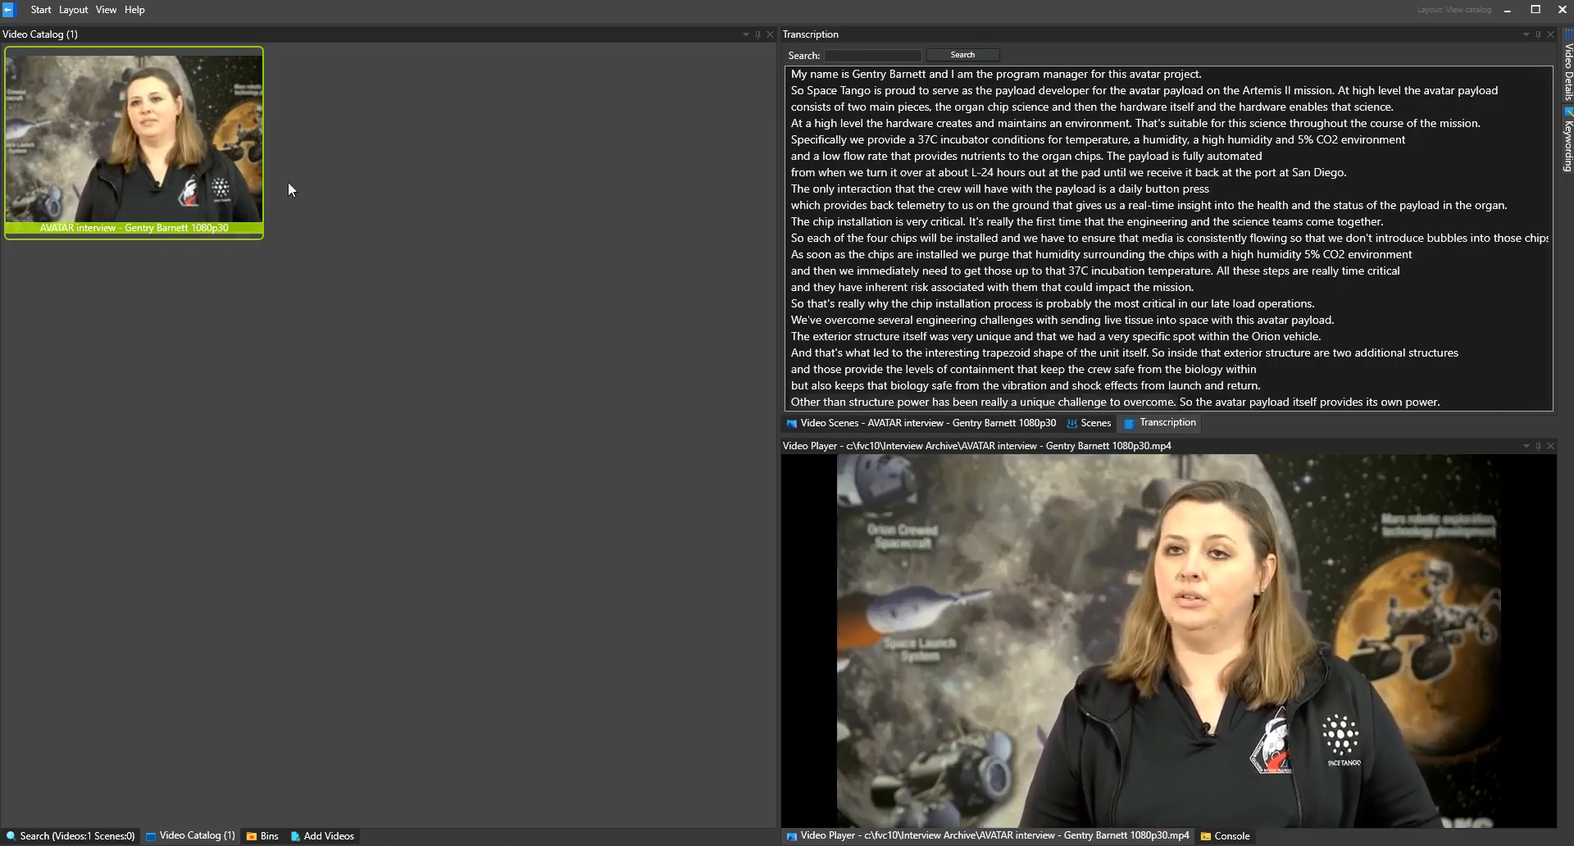
left_click(1168, 425)
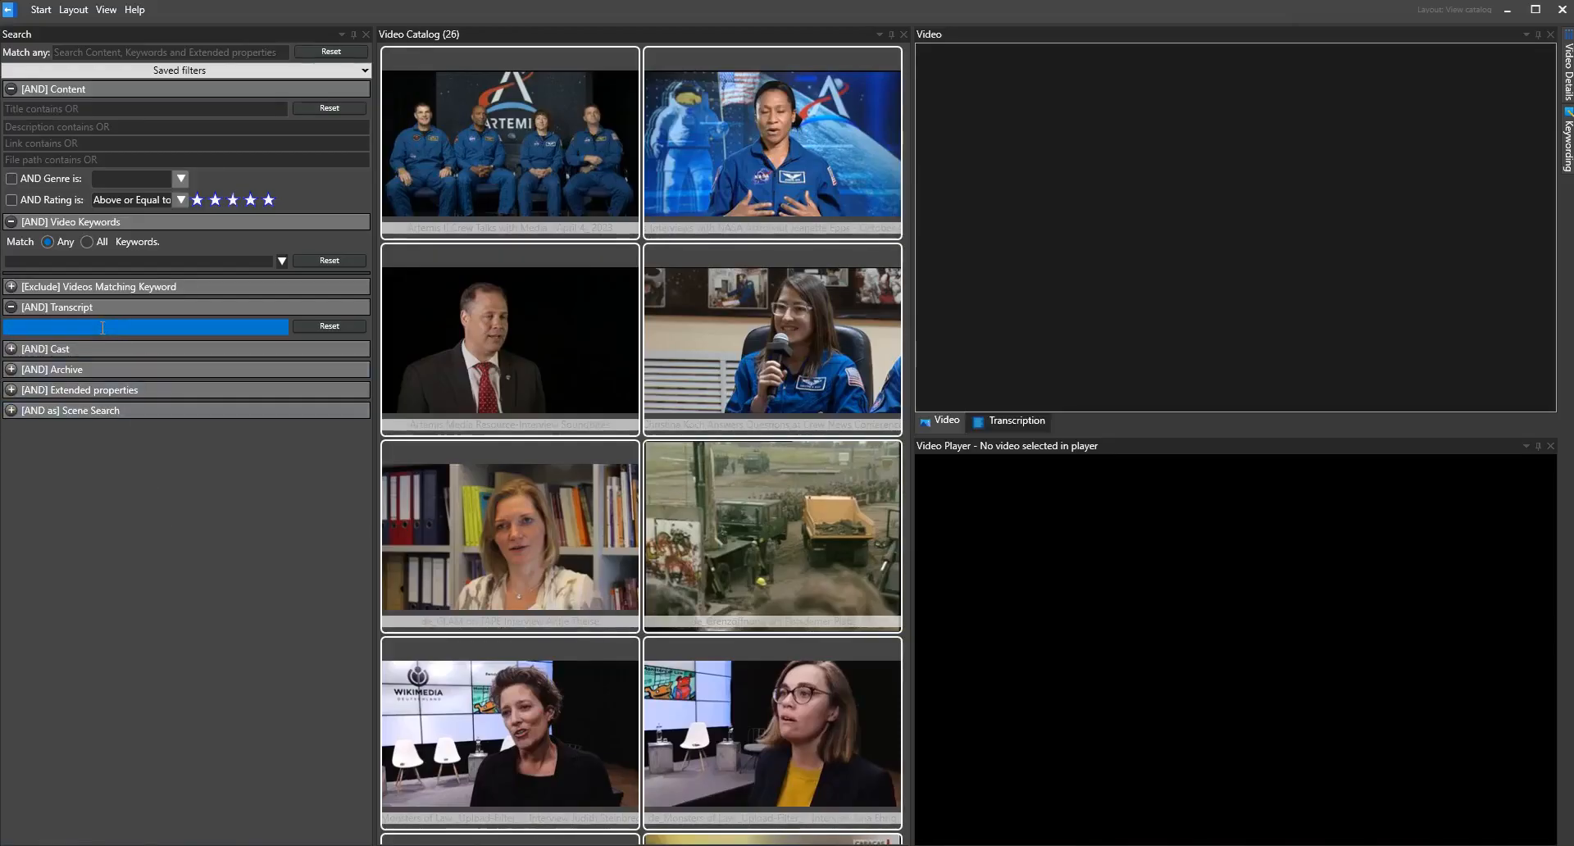
Search the transcripts for "moon" and go to the next match in the Artemis II Crew Talks with Media transcript
type("moon")
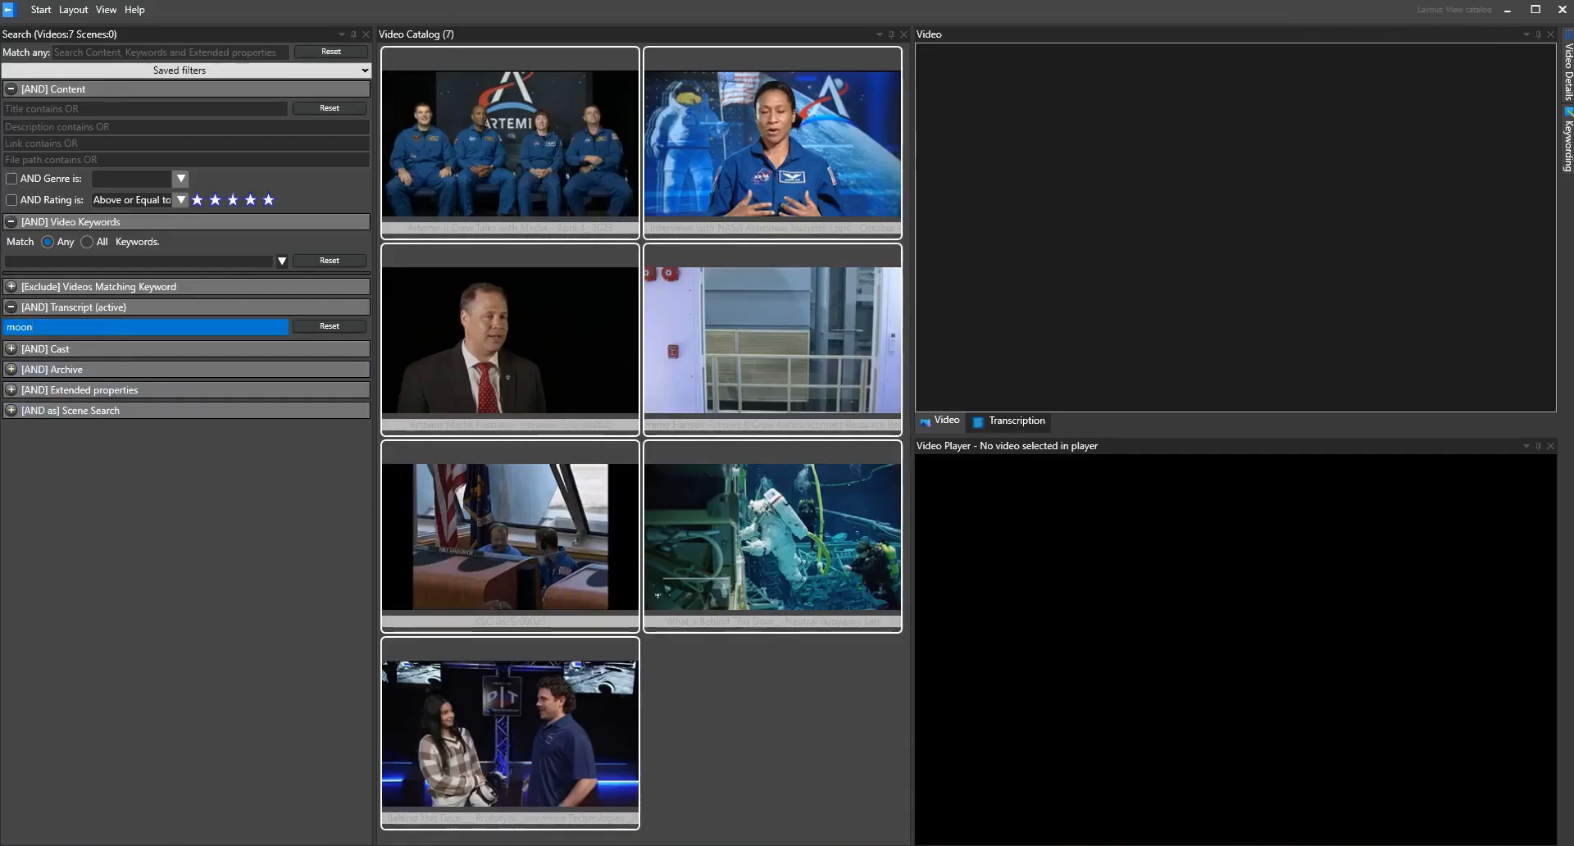
left_click(510, 144)
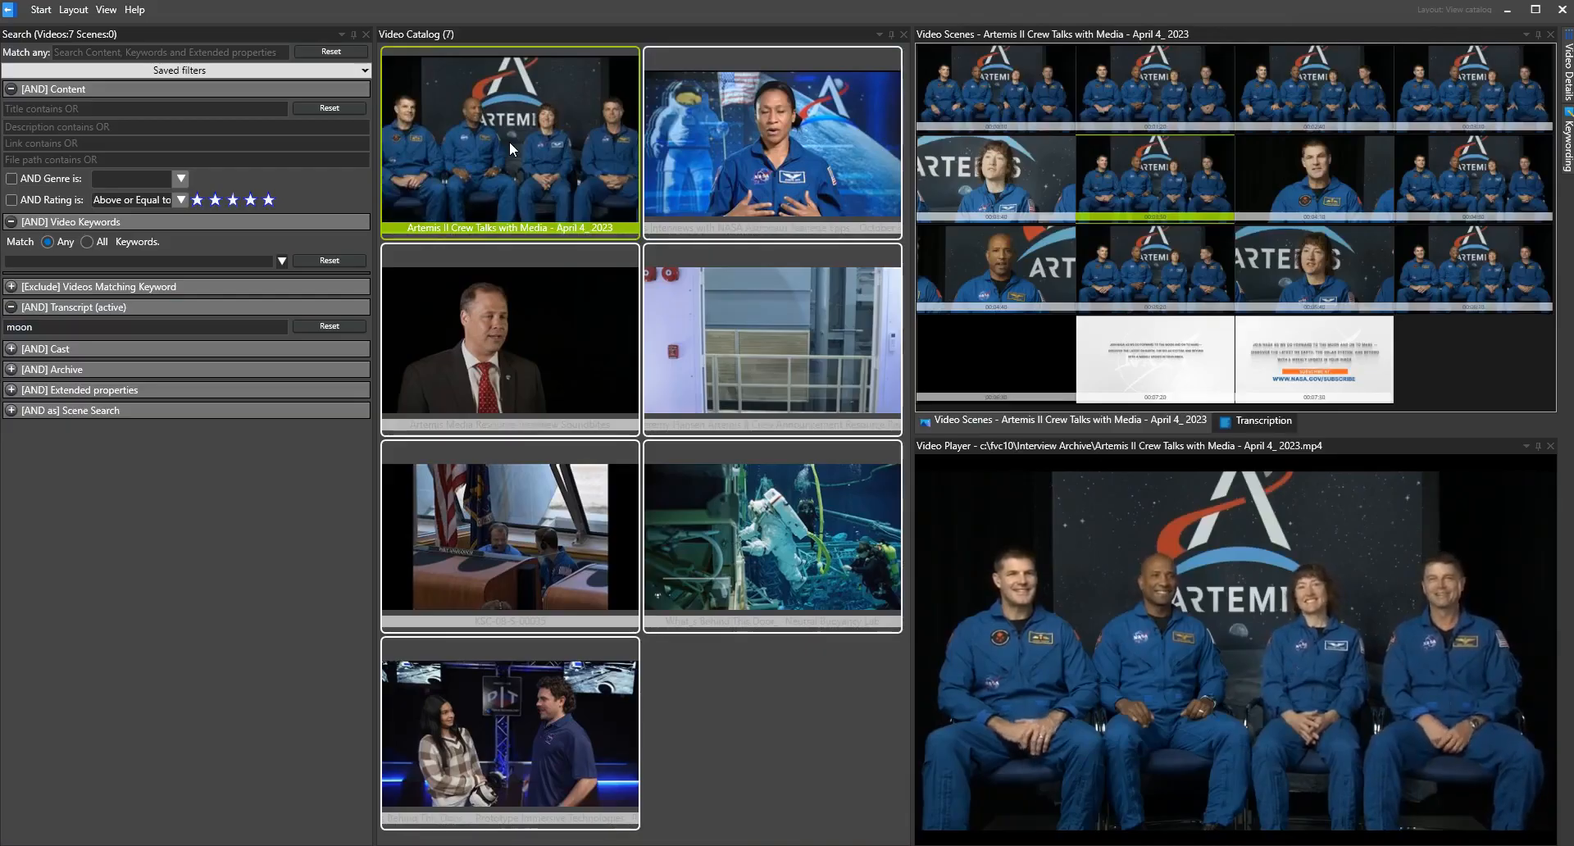
left_click(1265, 421)
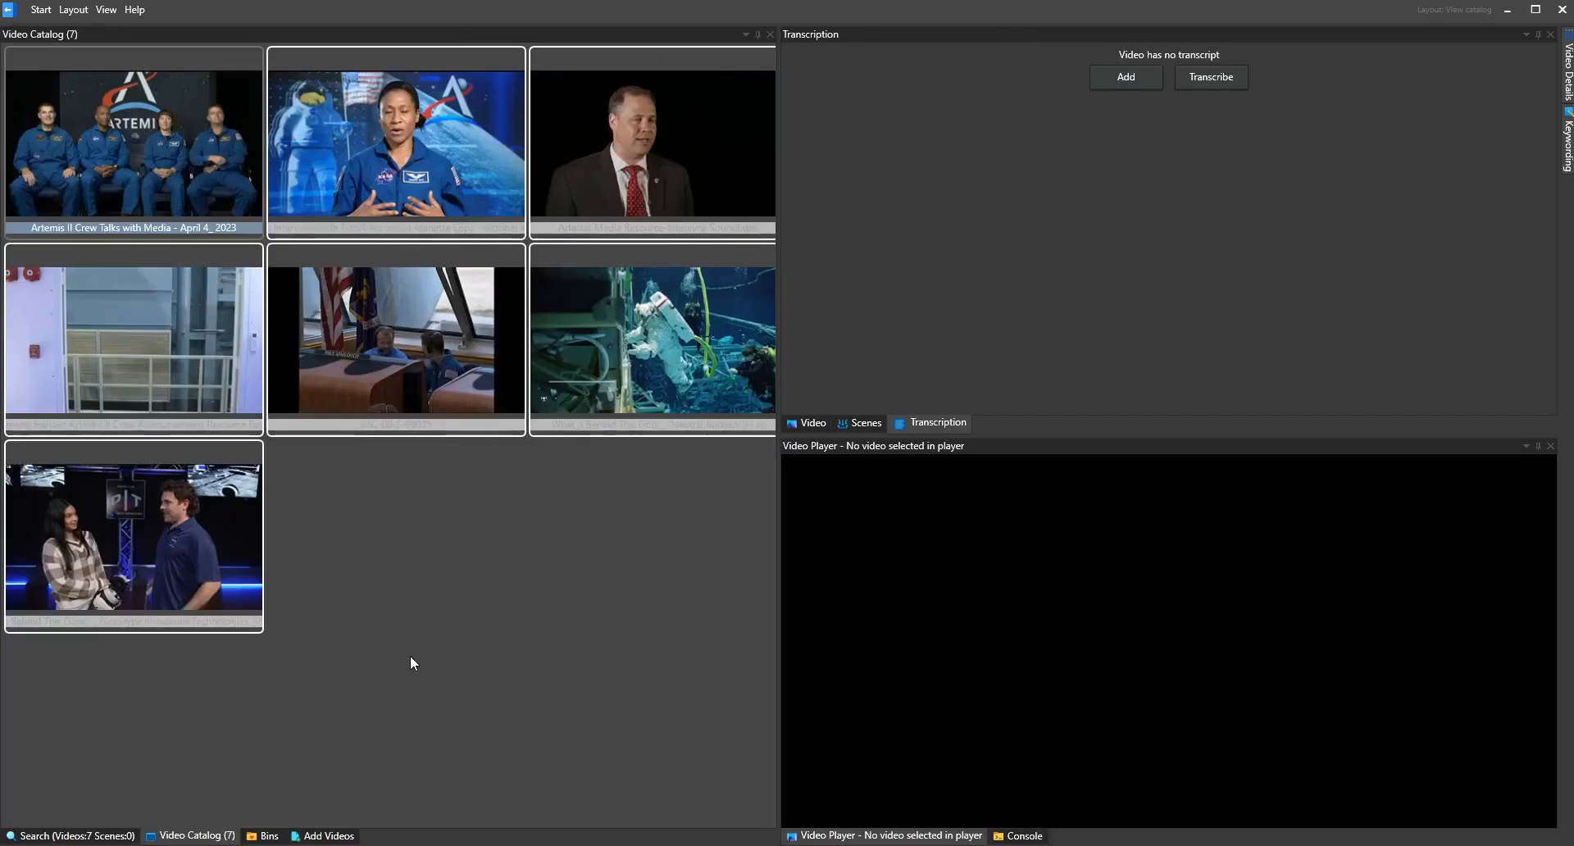
left_click(134, 141)
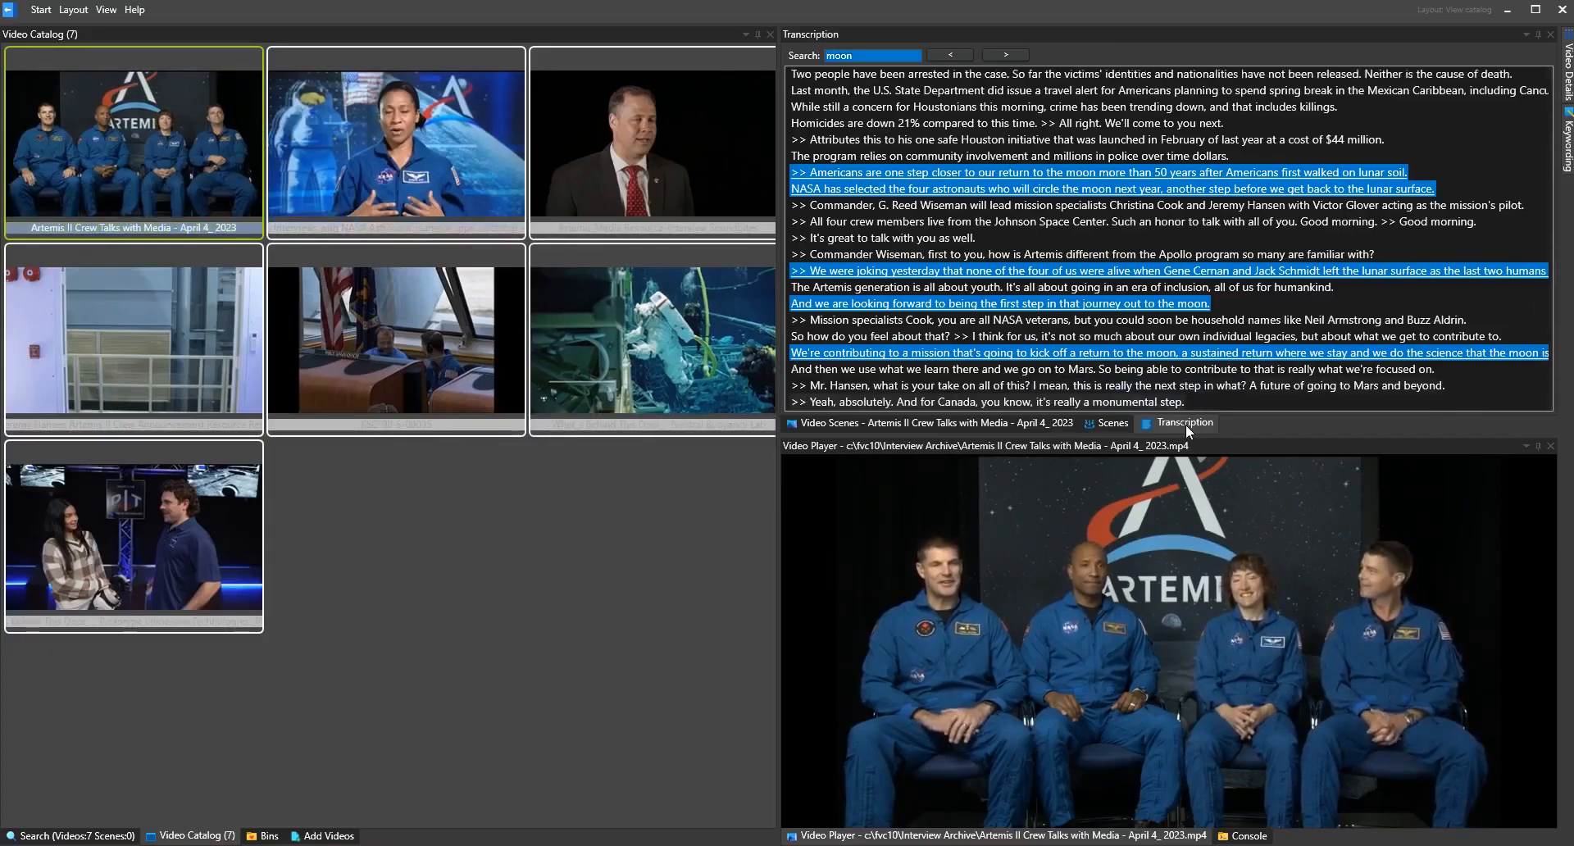
left_click(1006, 56)
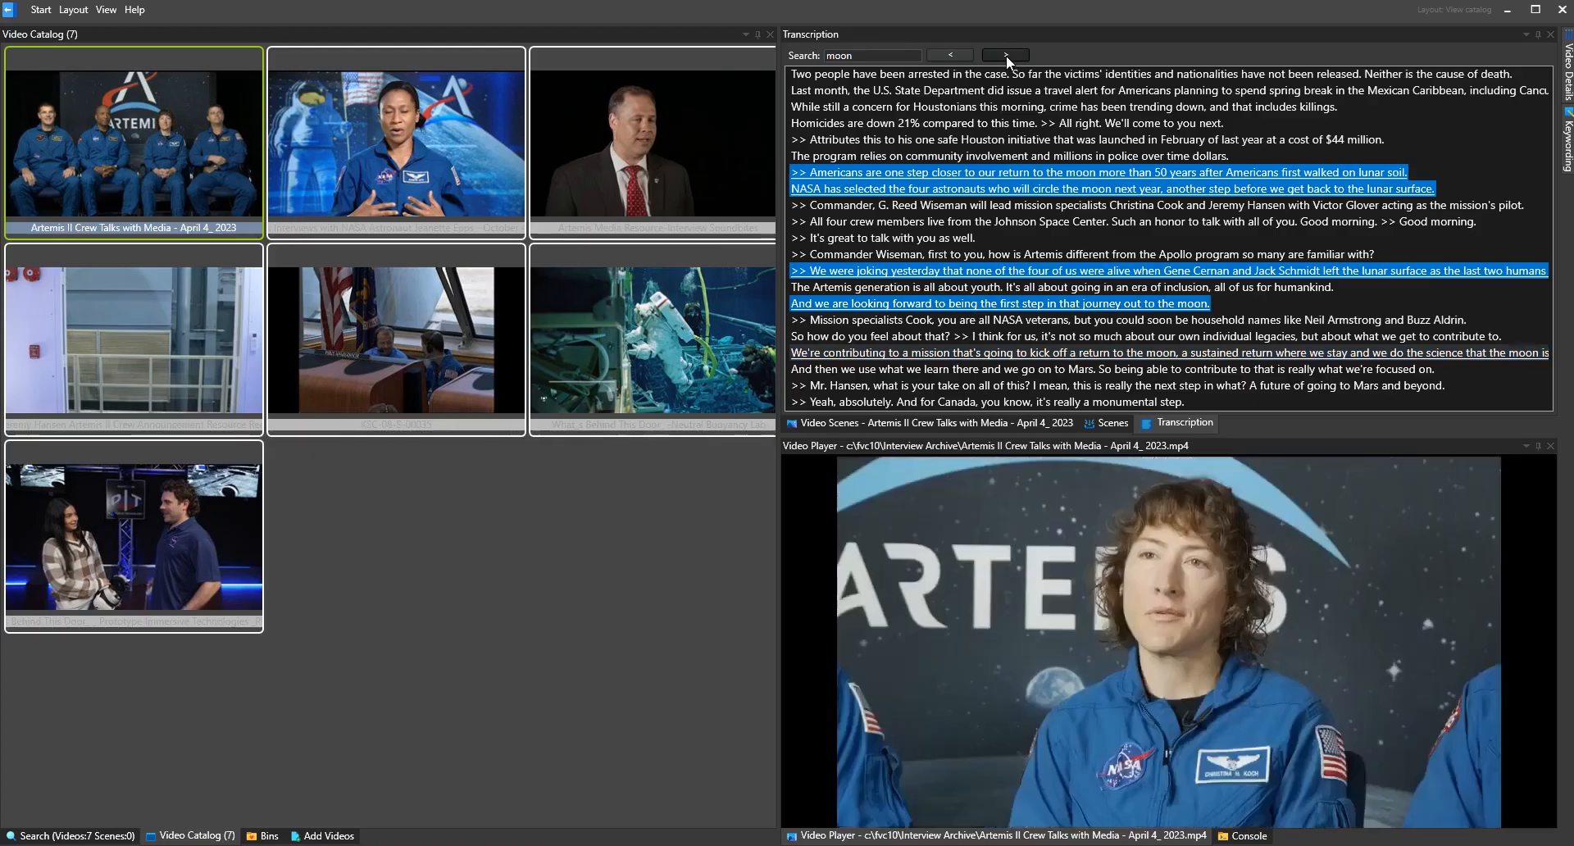
Replace the transcript search term with "astronaut" and show the matching videos in the catalog
left_click(74, 836)
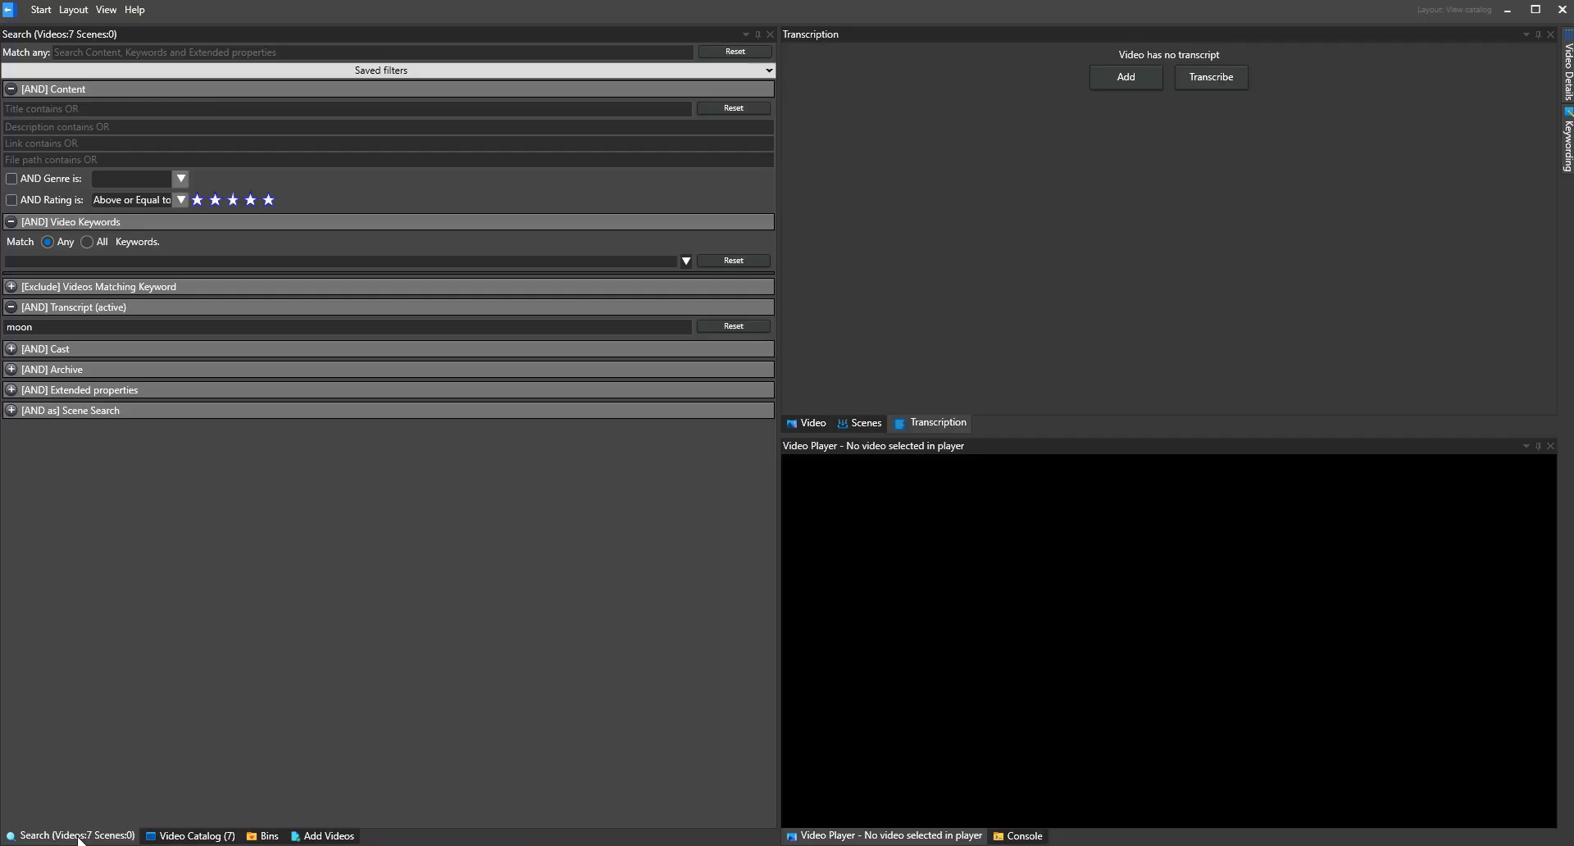
key("BackSpace")
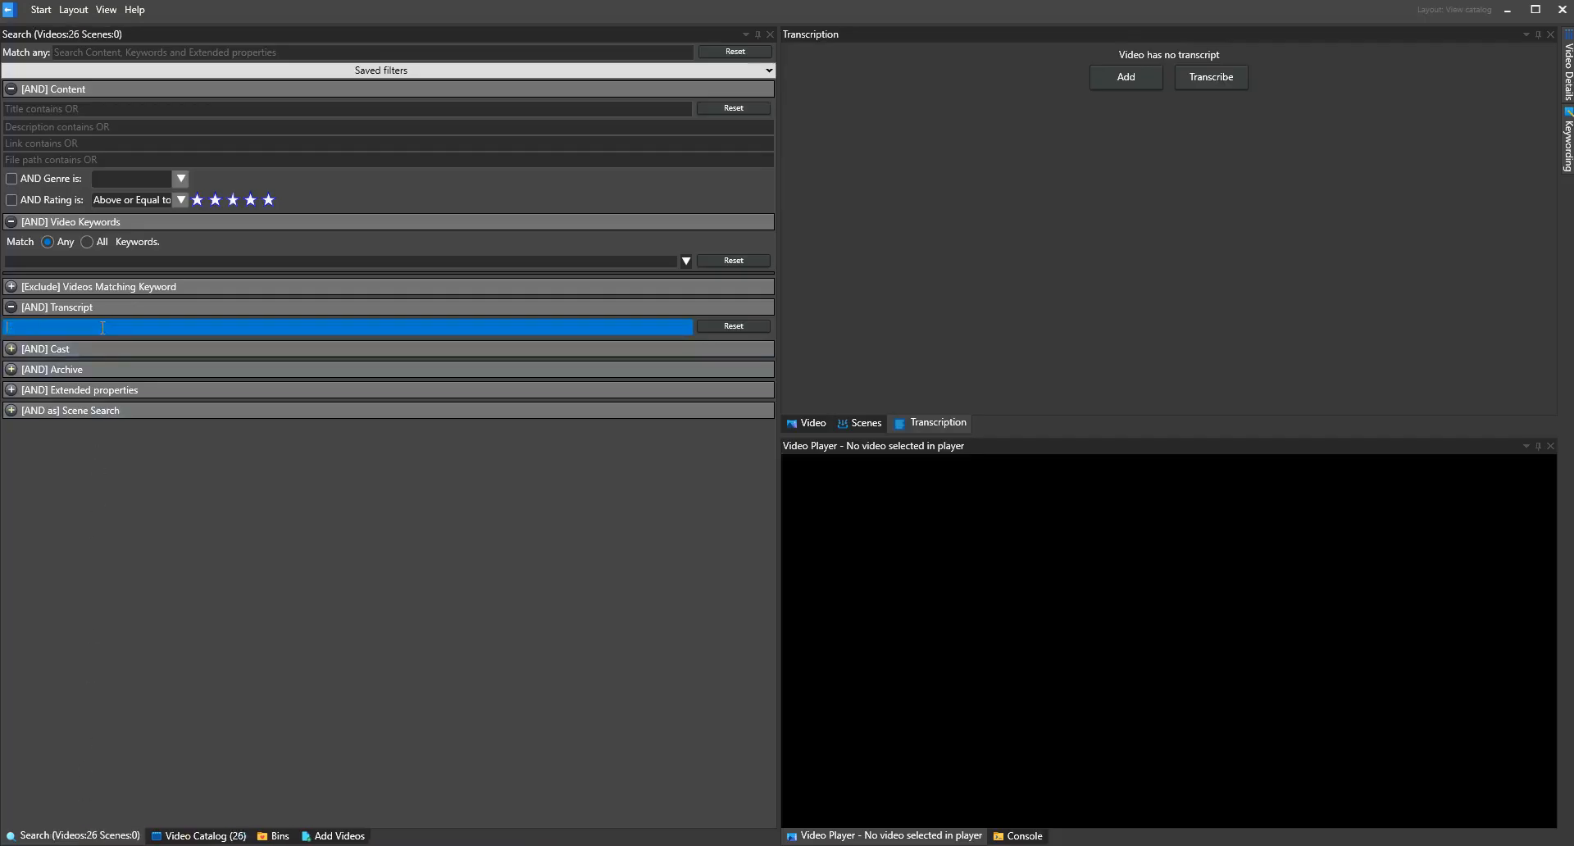
type("astronaut")
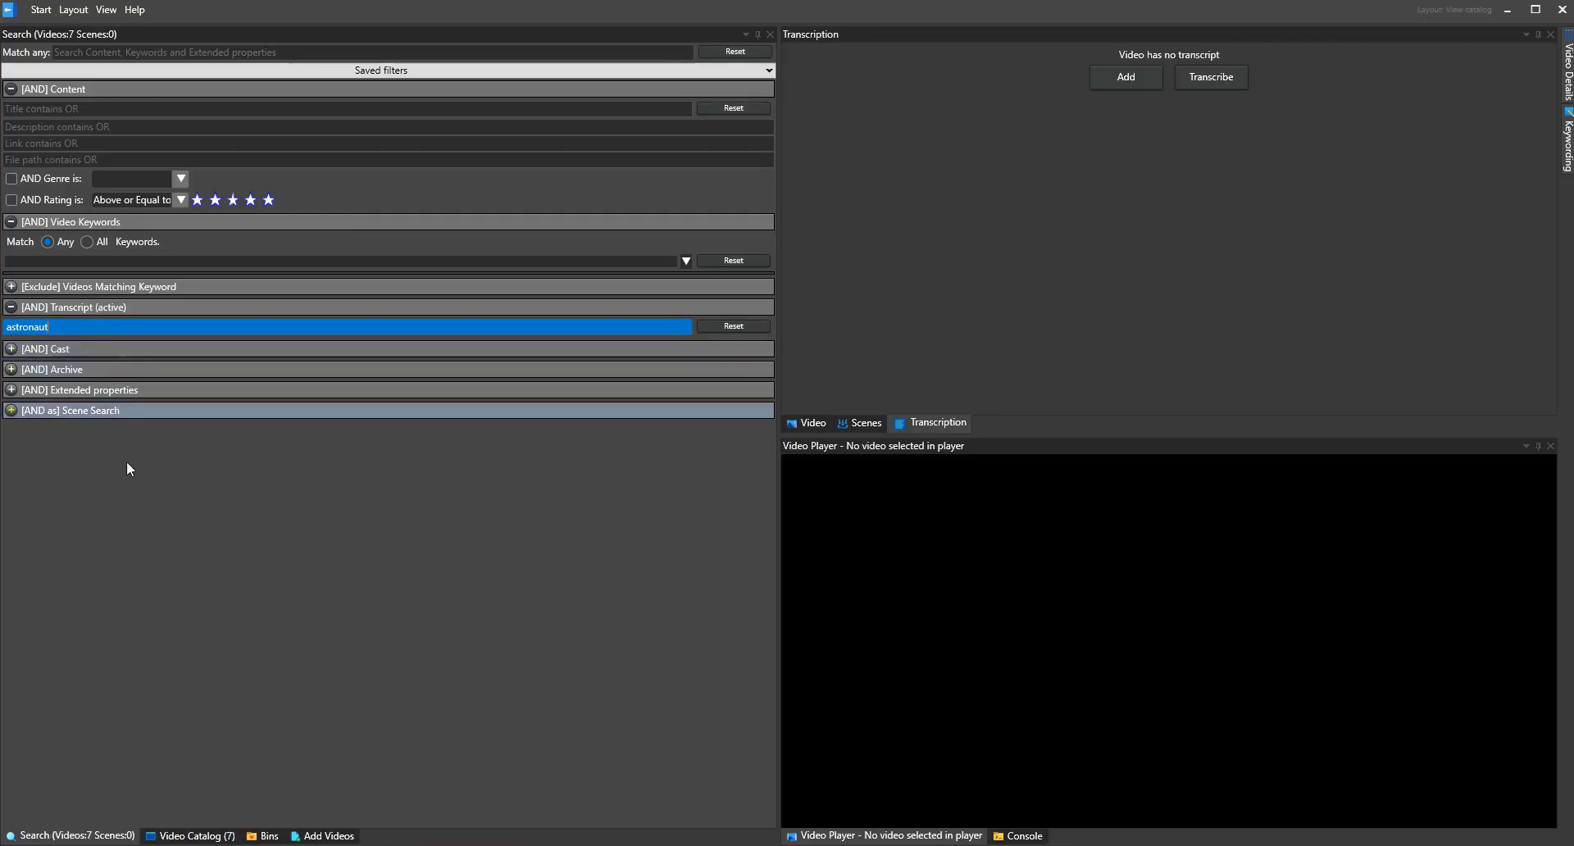
left_click(196, 835)
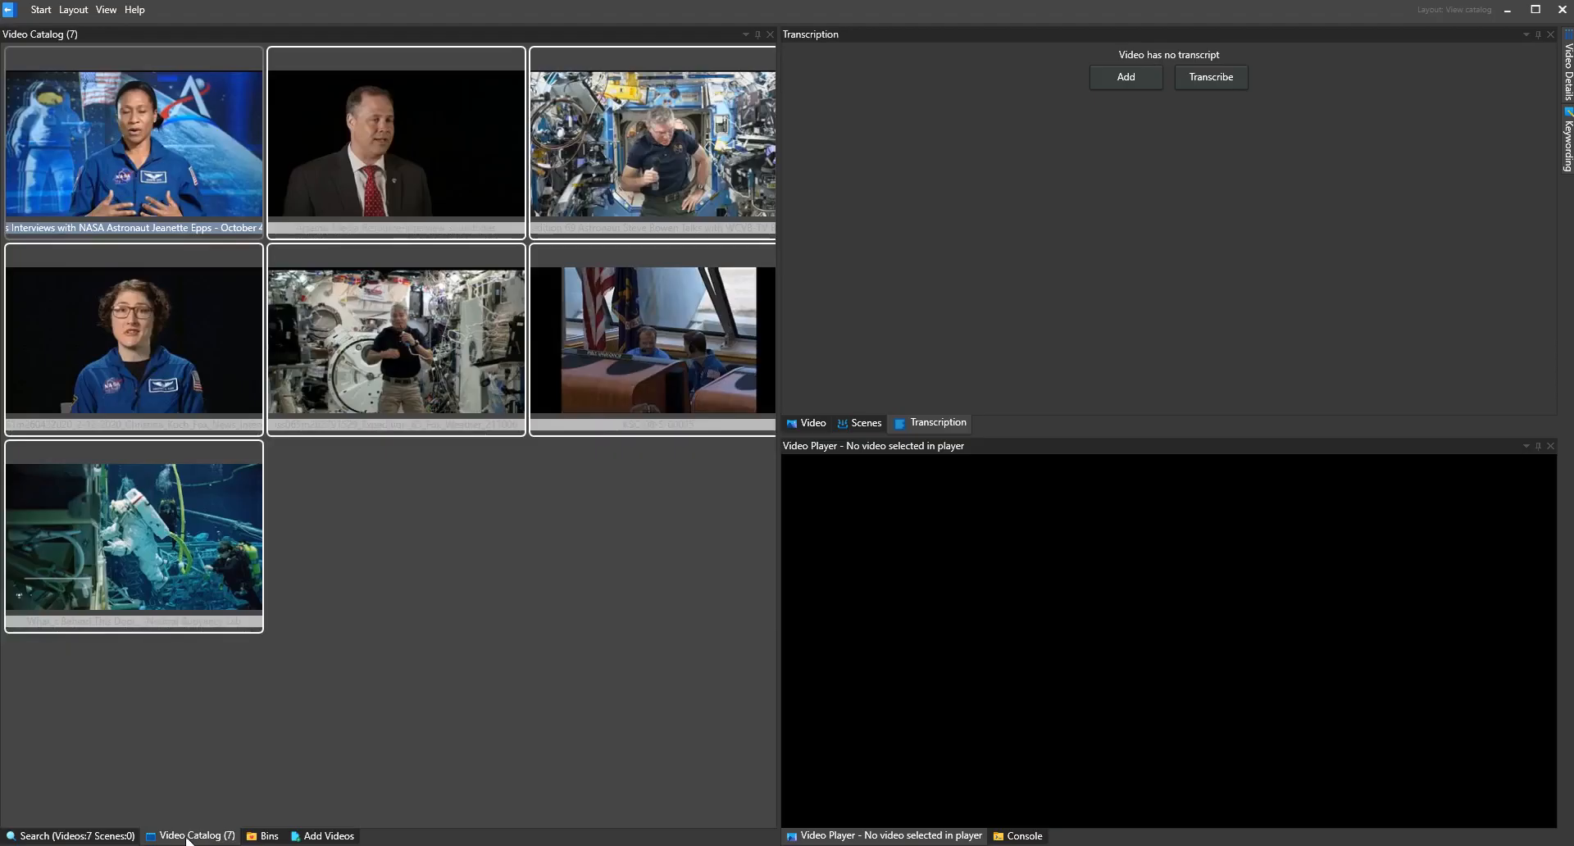
Widen the transcript search to the wildcard "astronaut*" and show the matching videos in the catalog
left_click(80, 836)
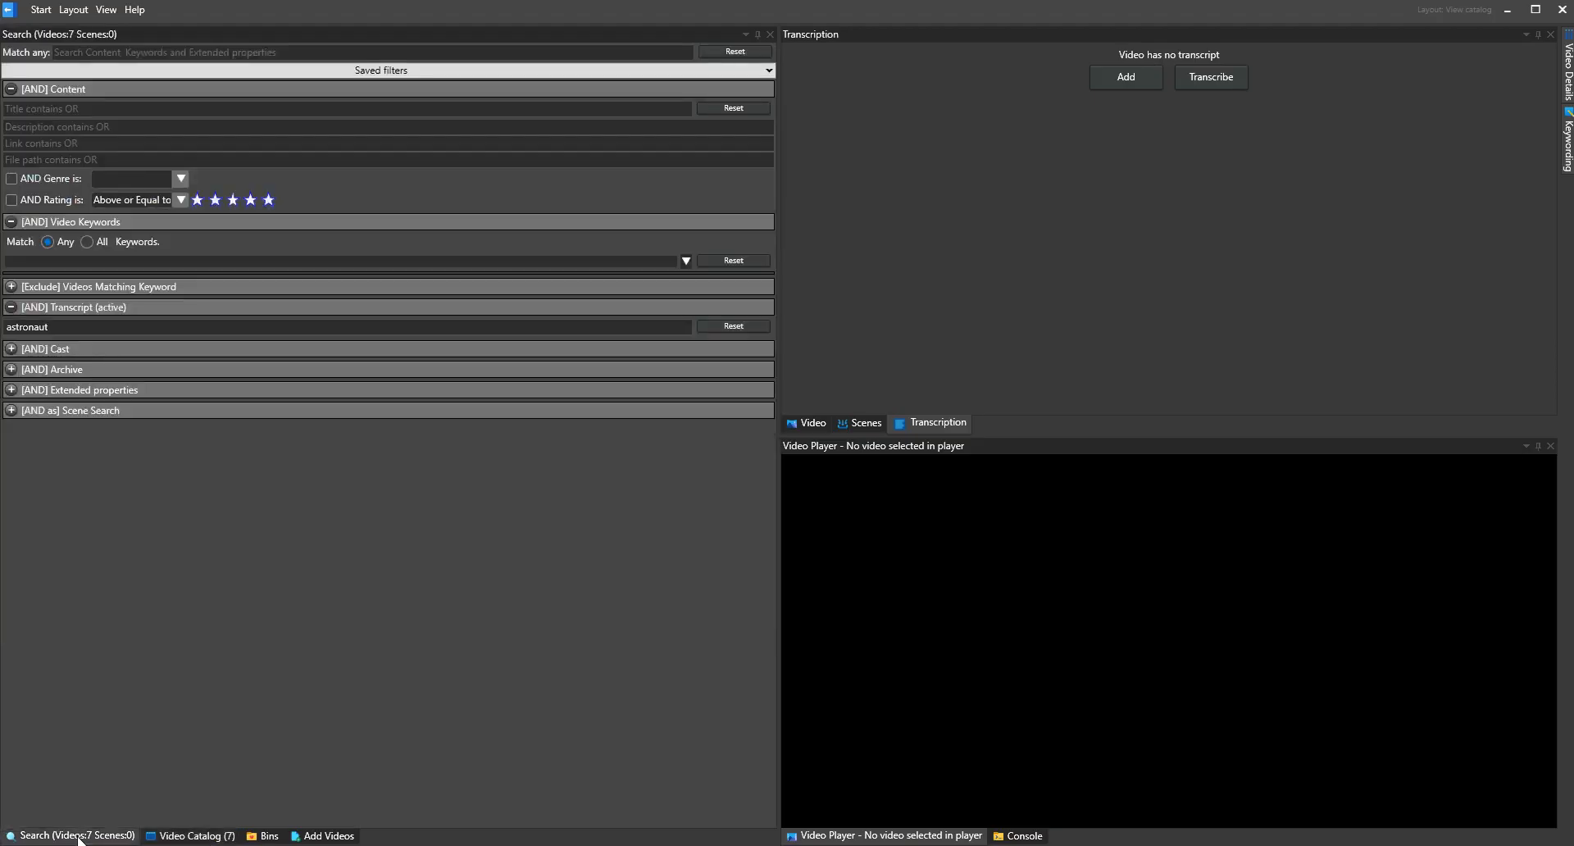
left_click(103, 327)
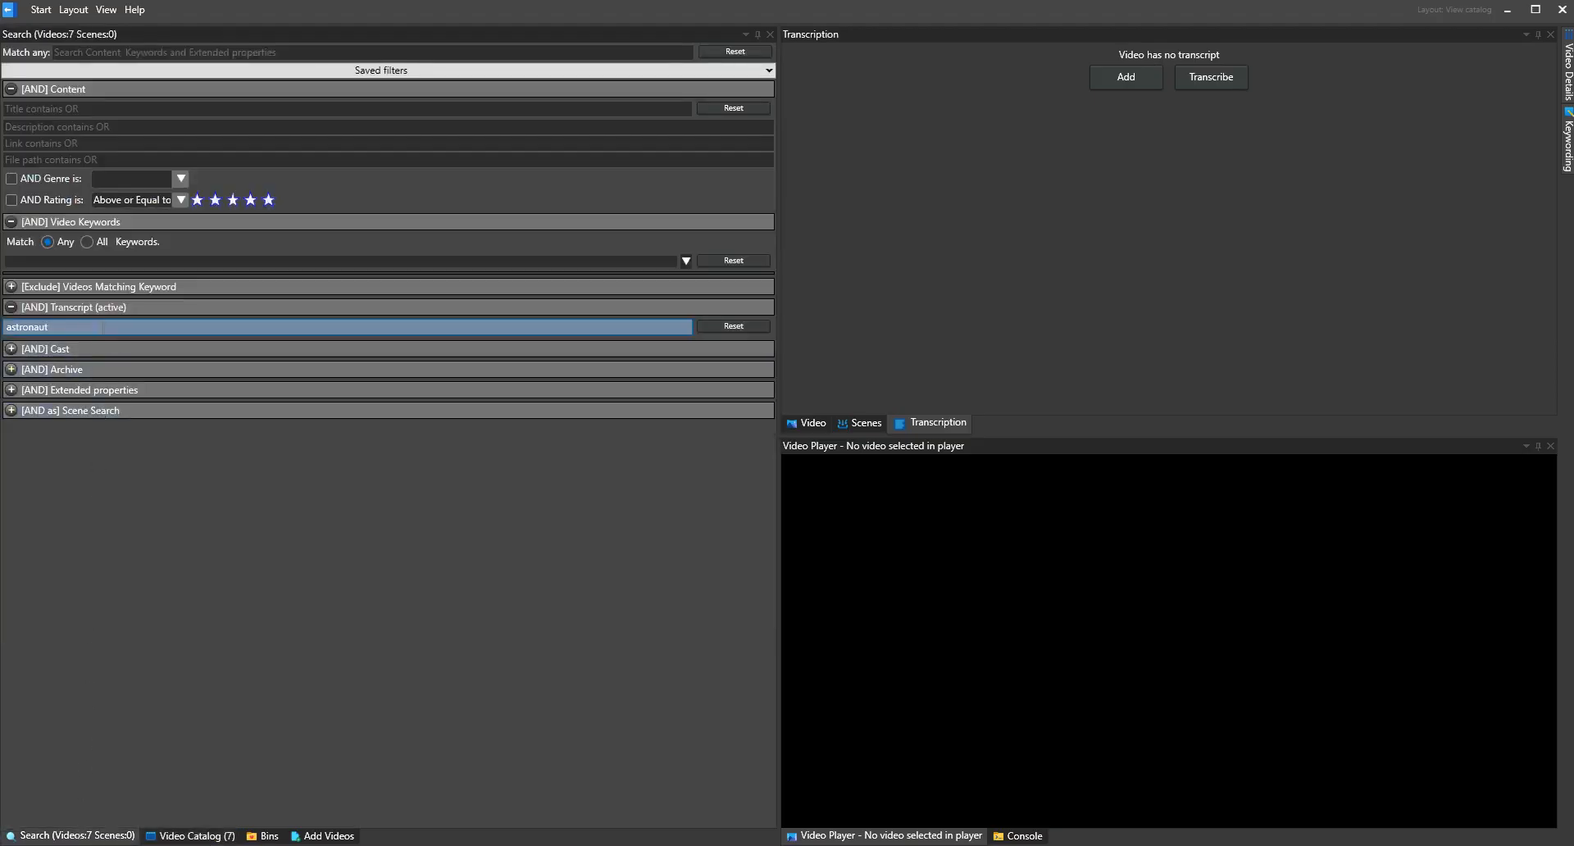
type("*")
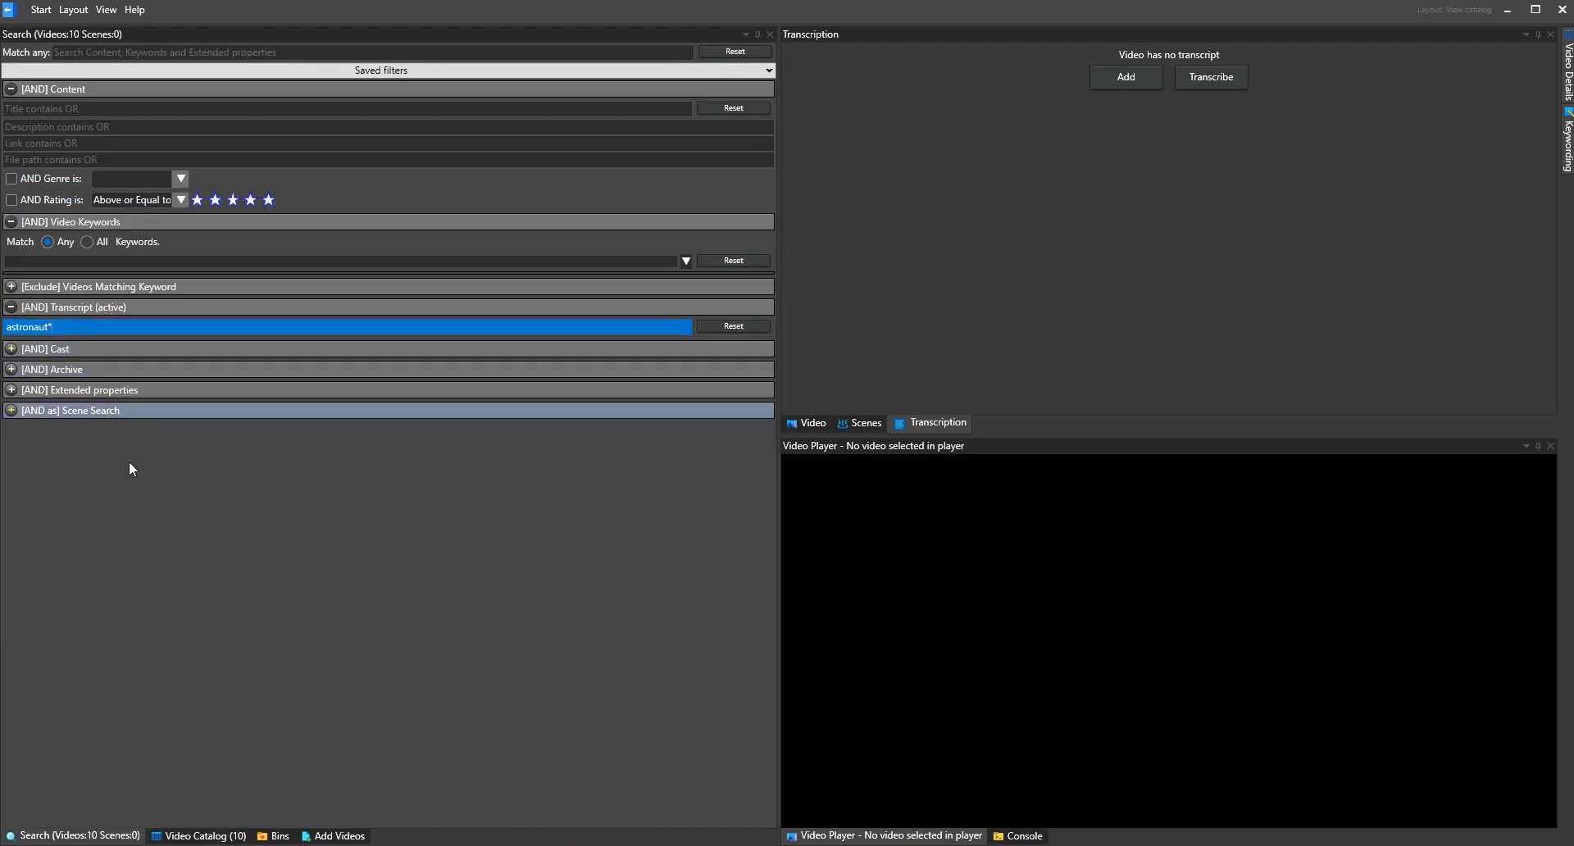
left_click(205, 836)
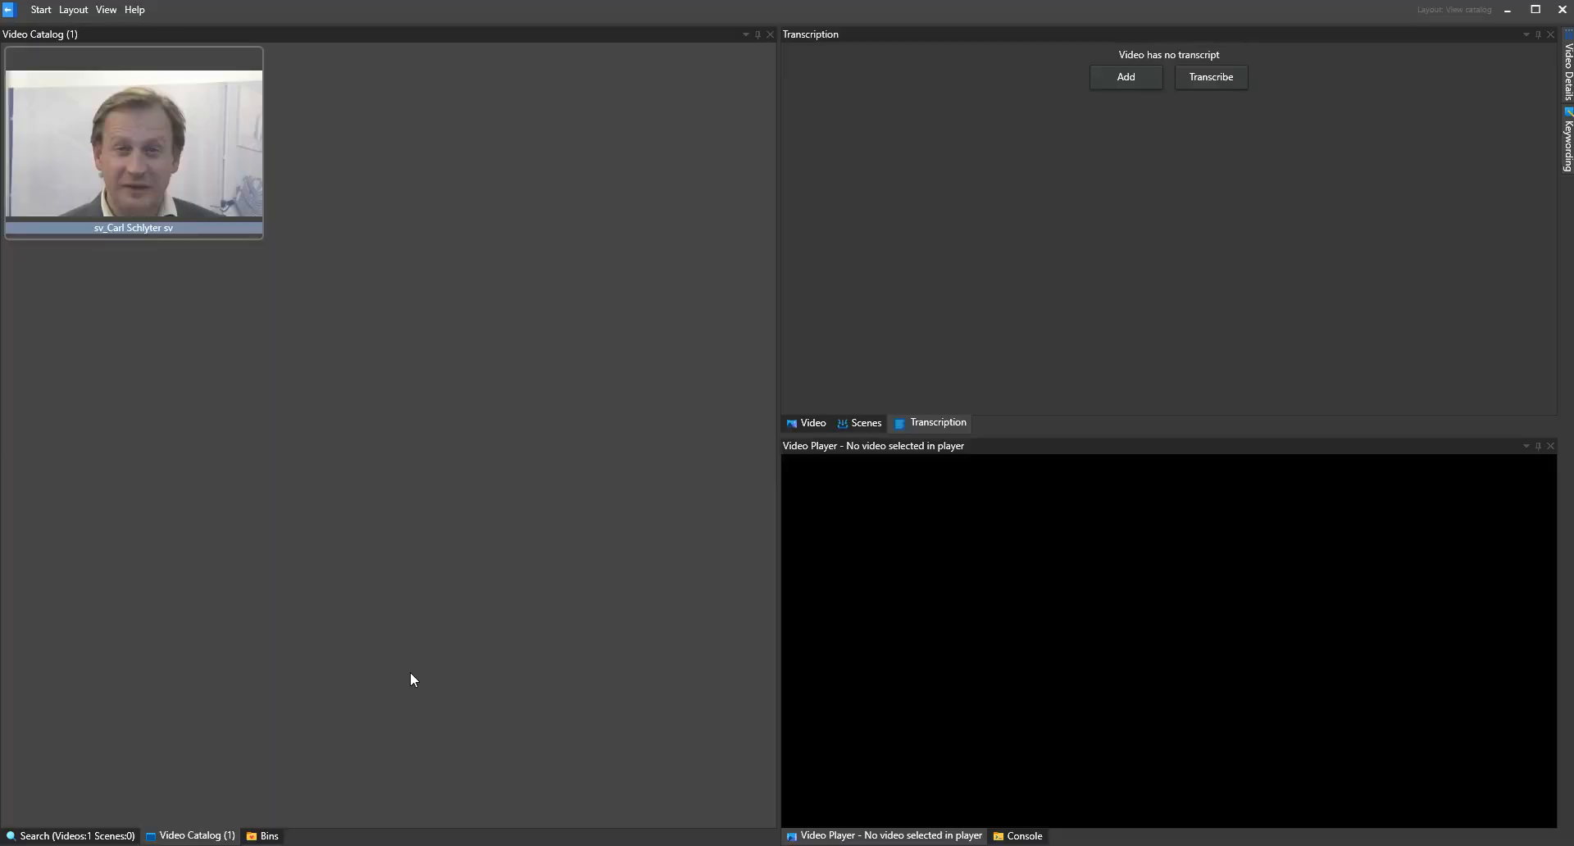
Select the filtered Swedish interview video and examine its transcript
left_click(134, 146)
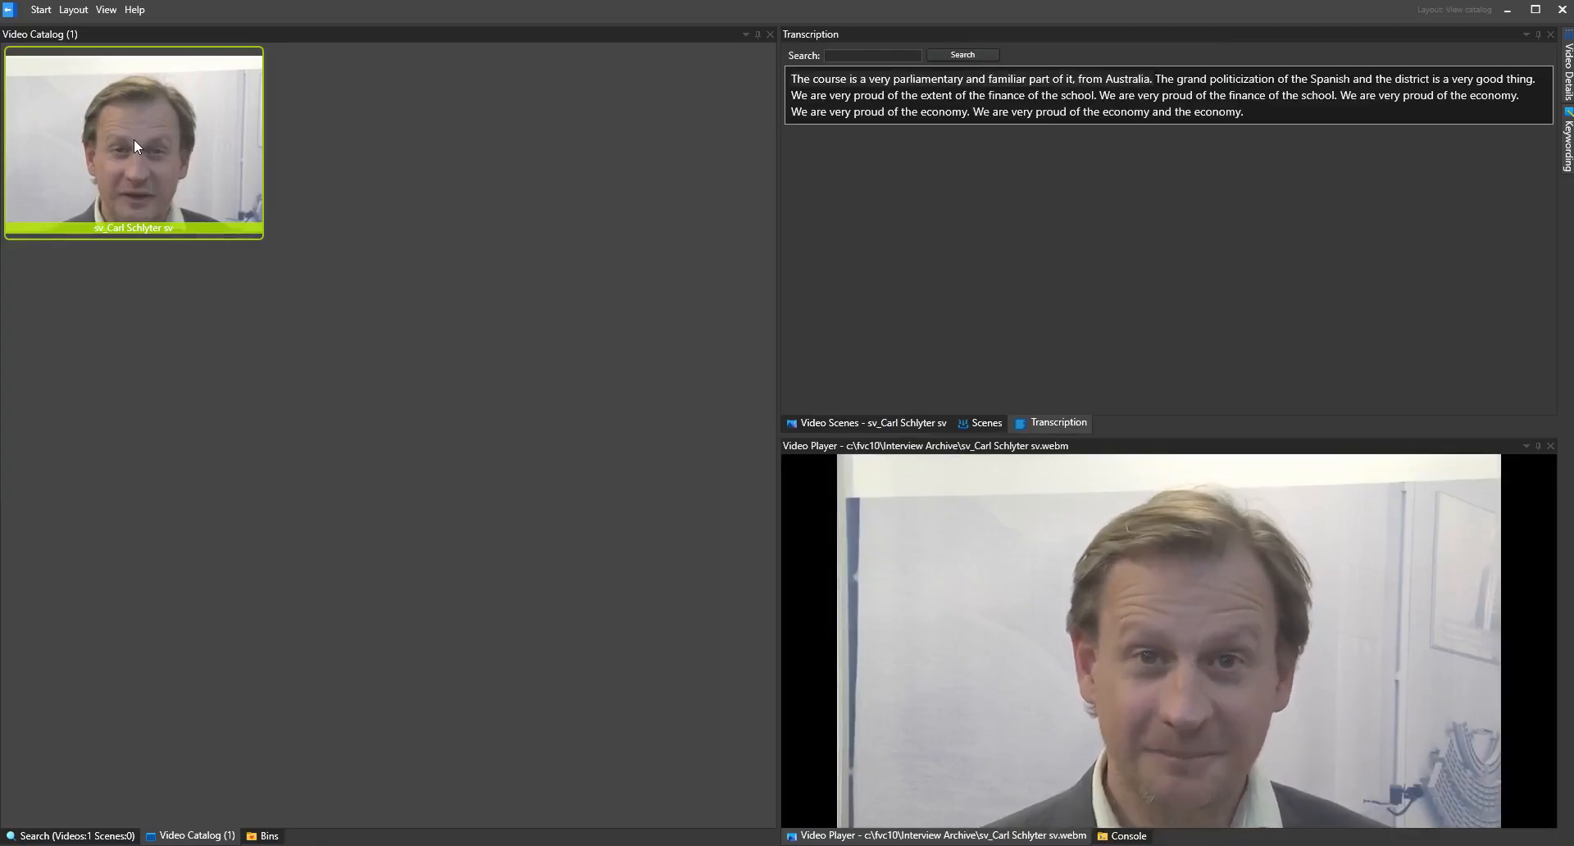
left_click(1059, 425)
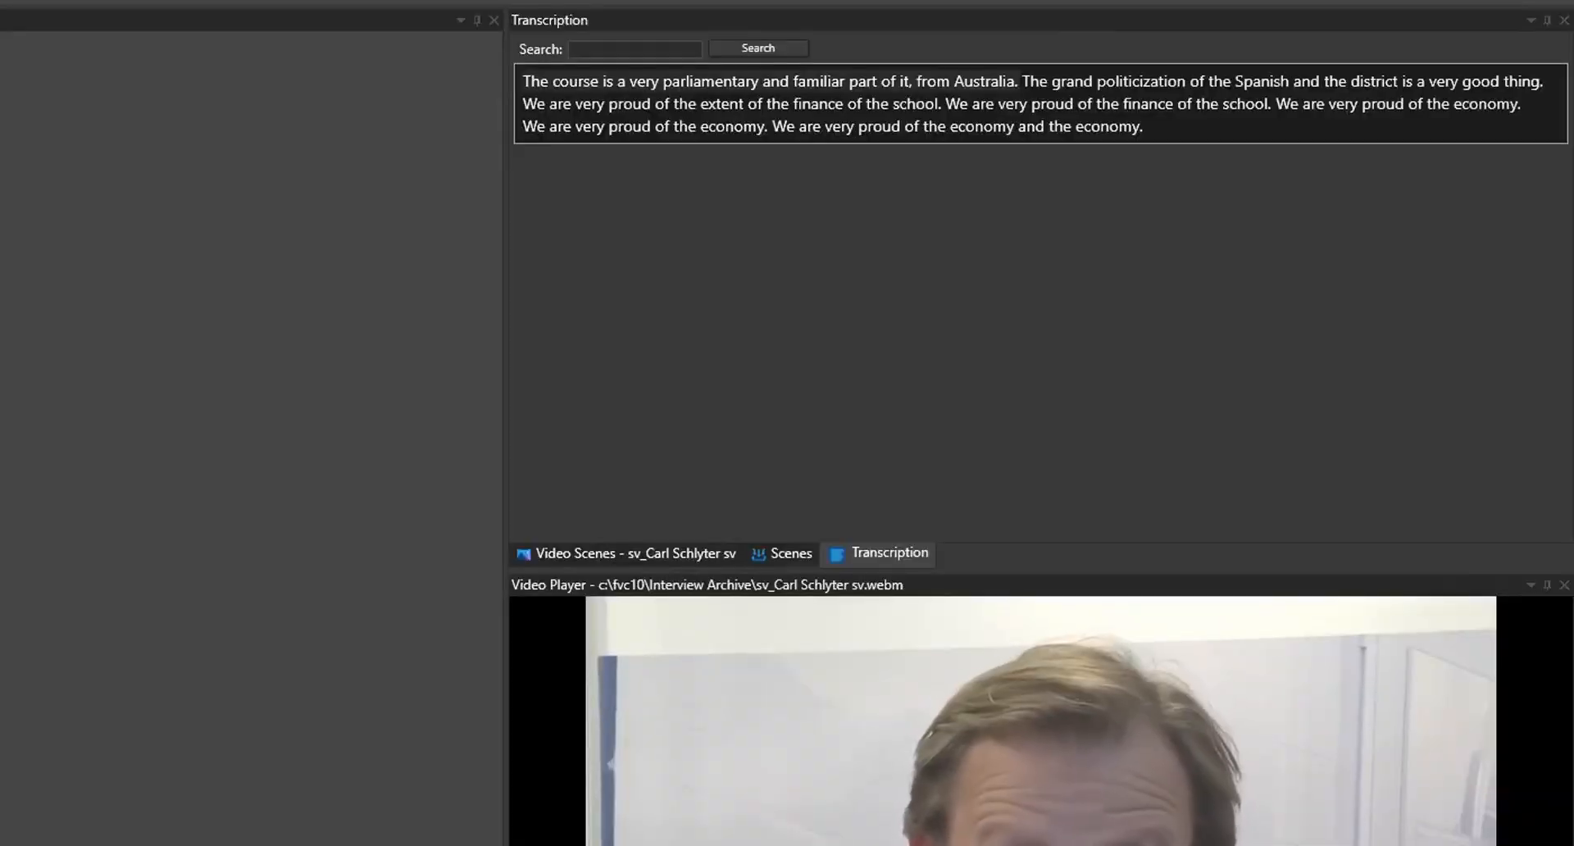
left_click(892, 558)
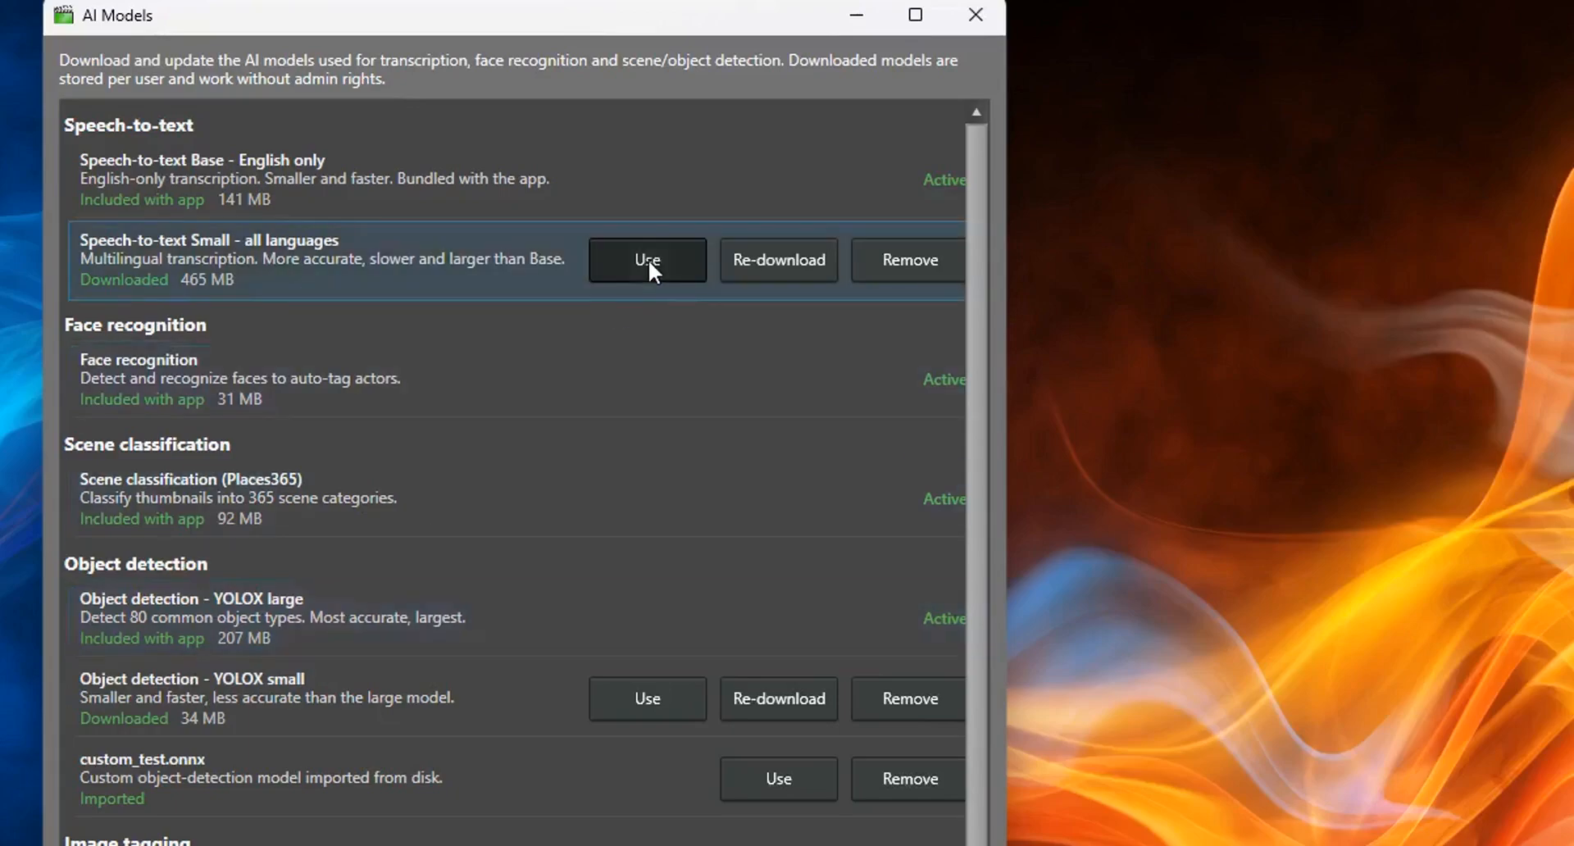
Switch the active speech-to-text model to Speech-to-text Small - all languages
left_click(649, 261)
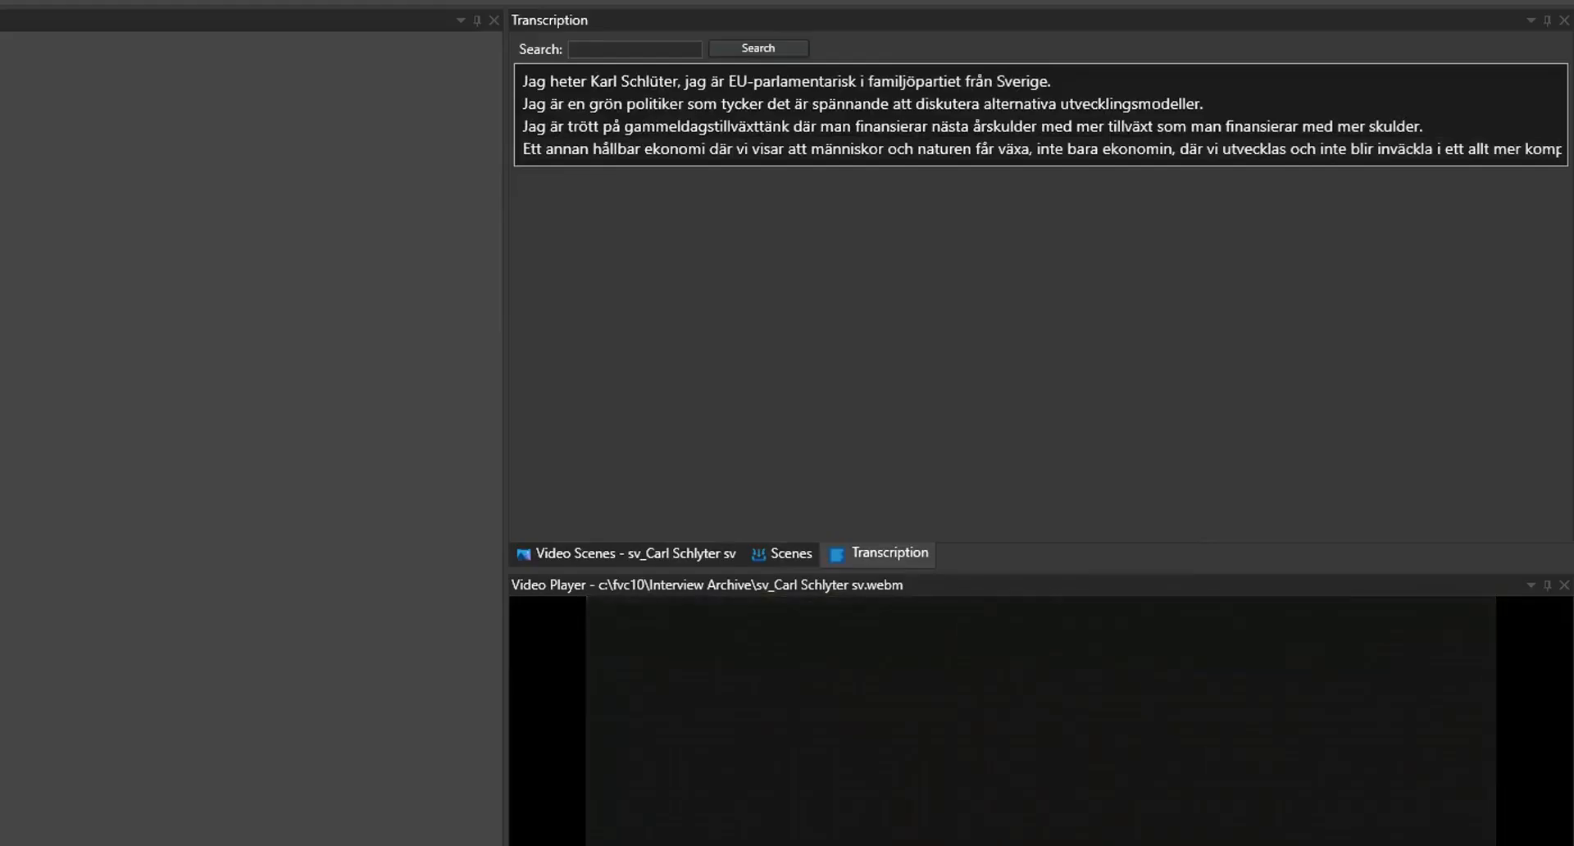
Examine the transcripts of the Swedish and Spanish interview videos
left_click(892, 558)
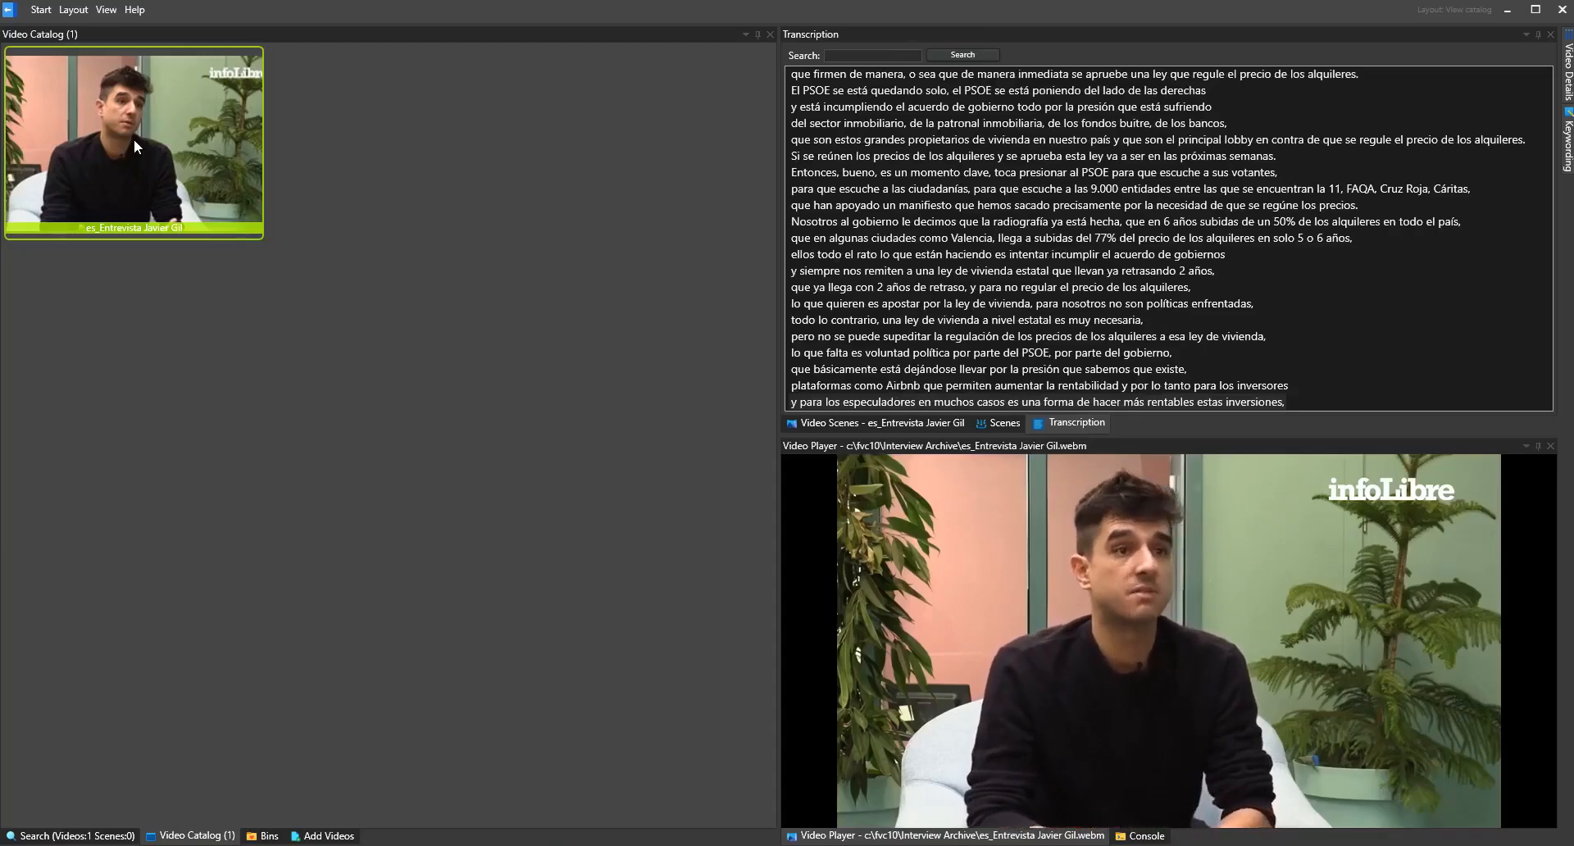
left_click(1077, 424)
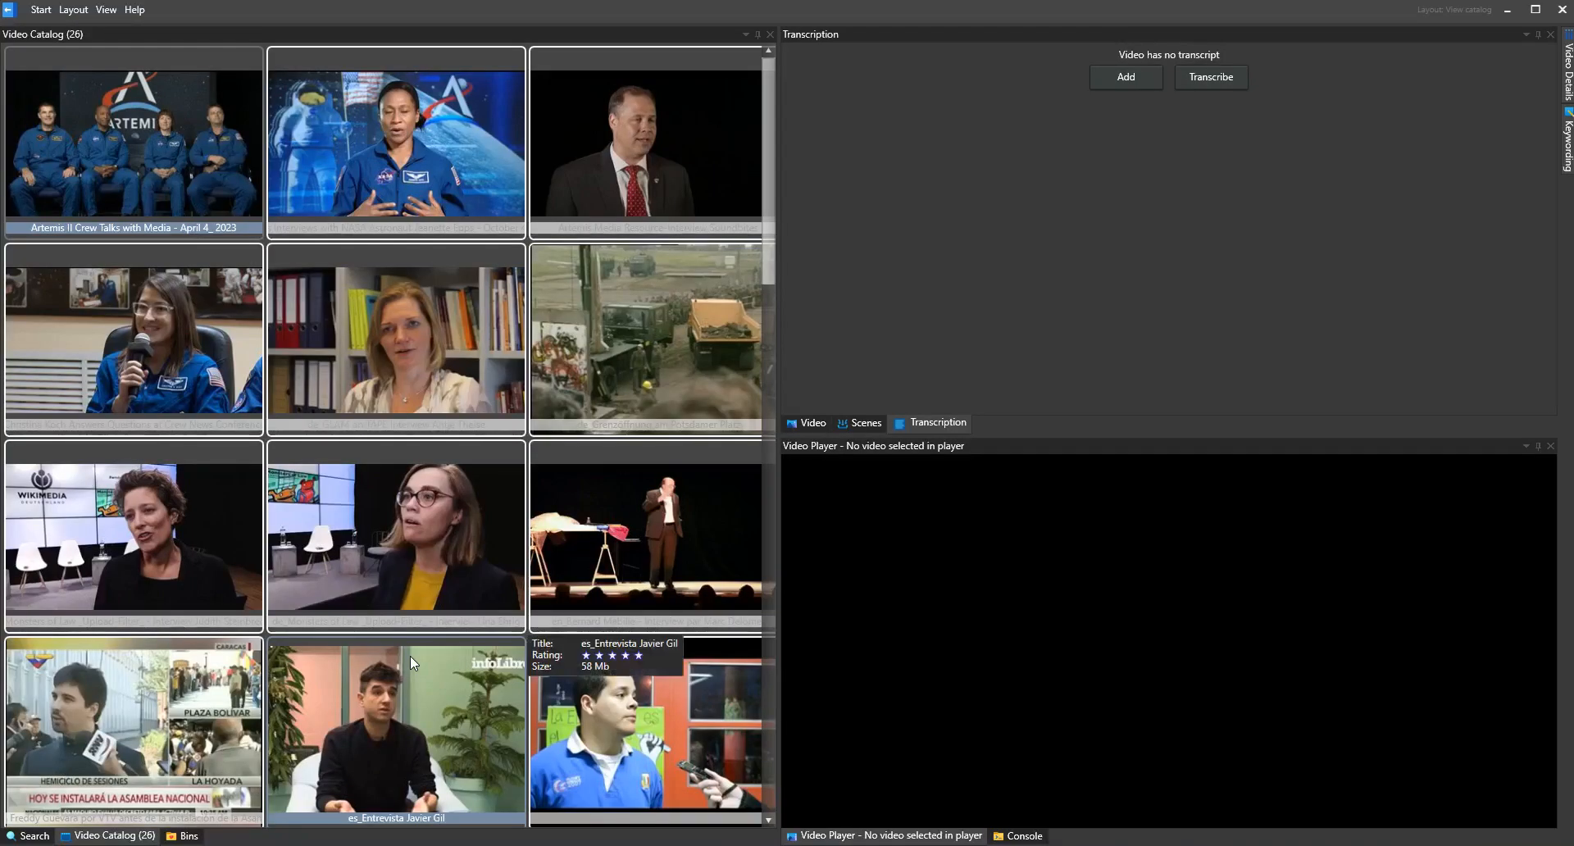
Select the video "Artemis II Crew Talks with Media - April 4_ 2023" in the full catalog and transcribe its audio
left_click(133, 141)
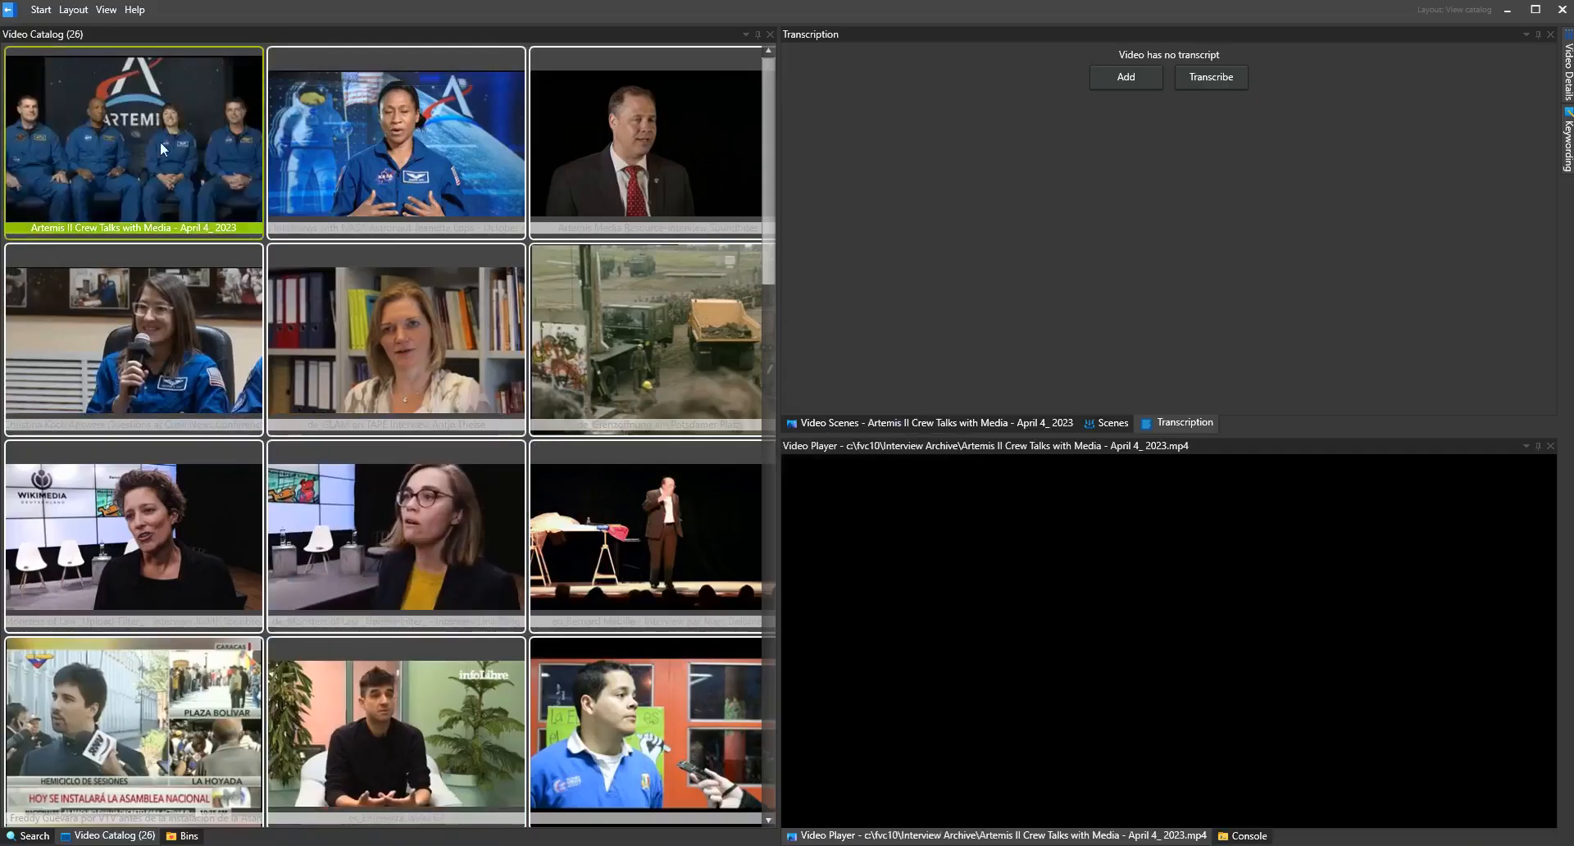
left_click(395, 141)
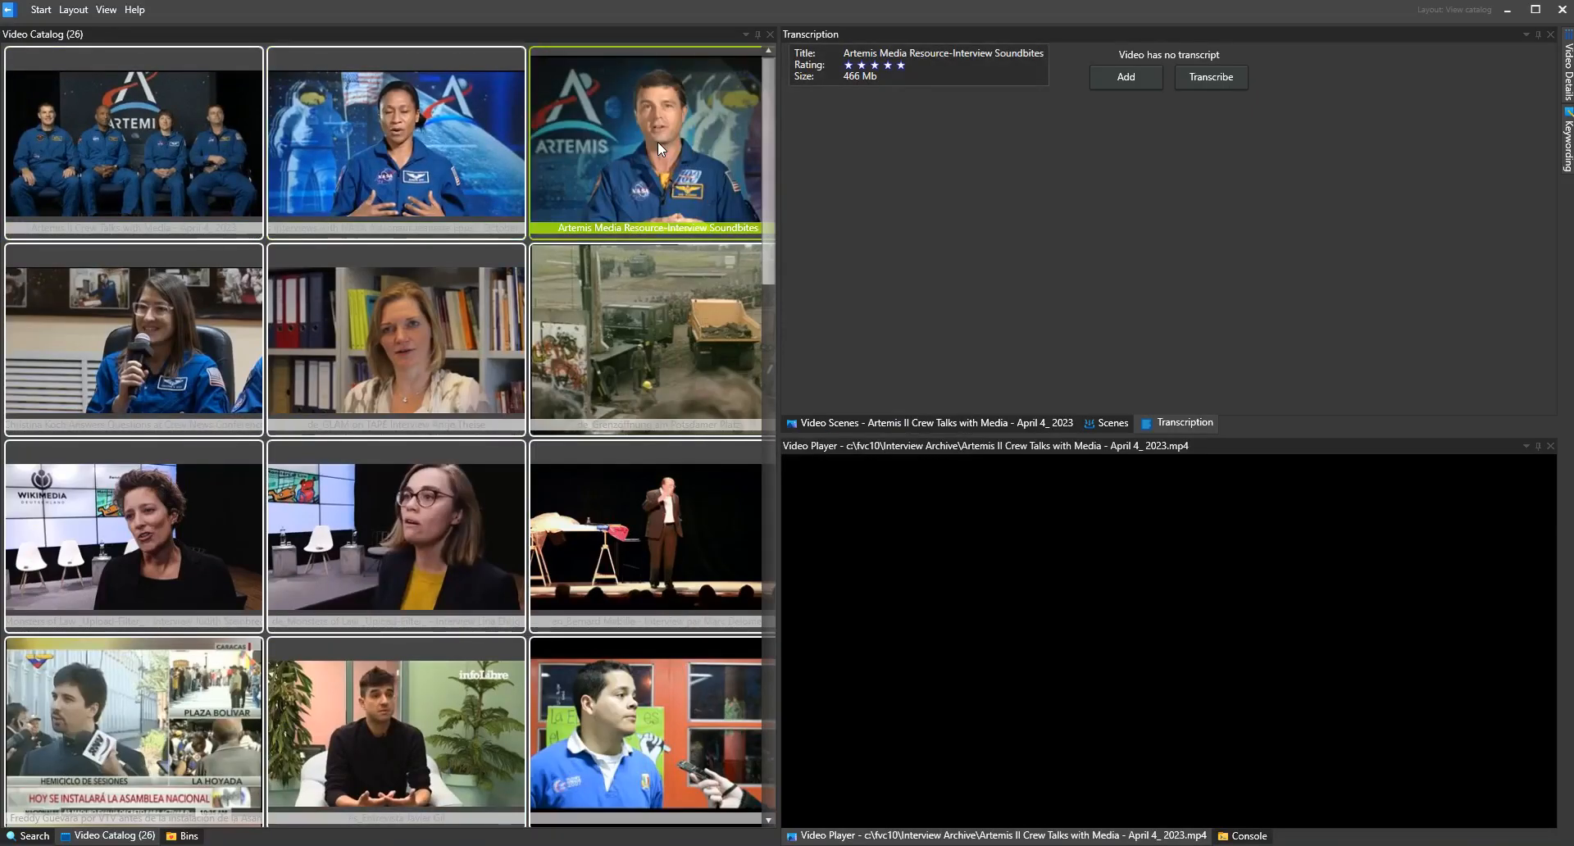
right_click(133, 141)
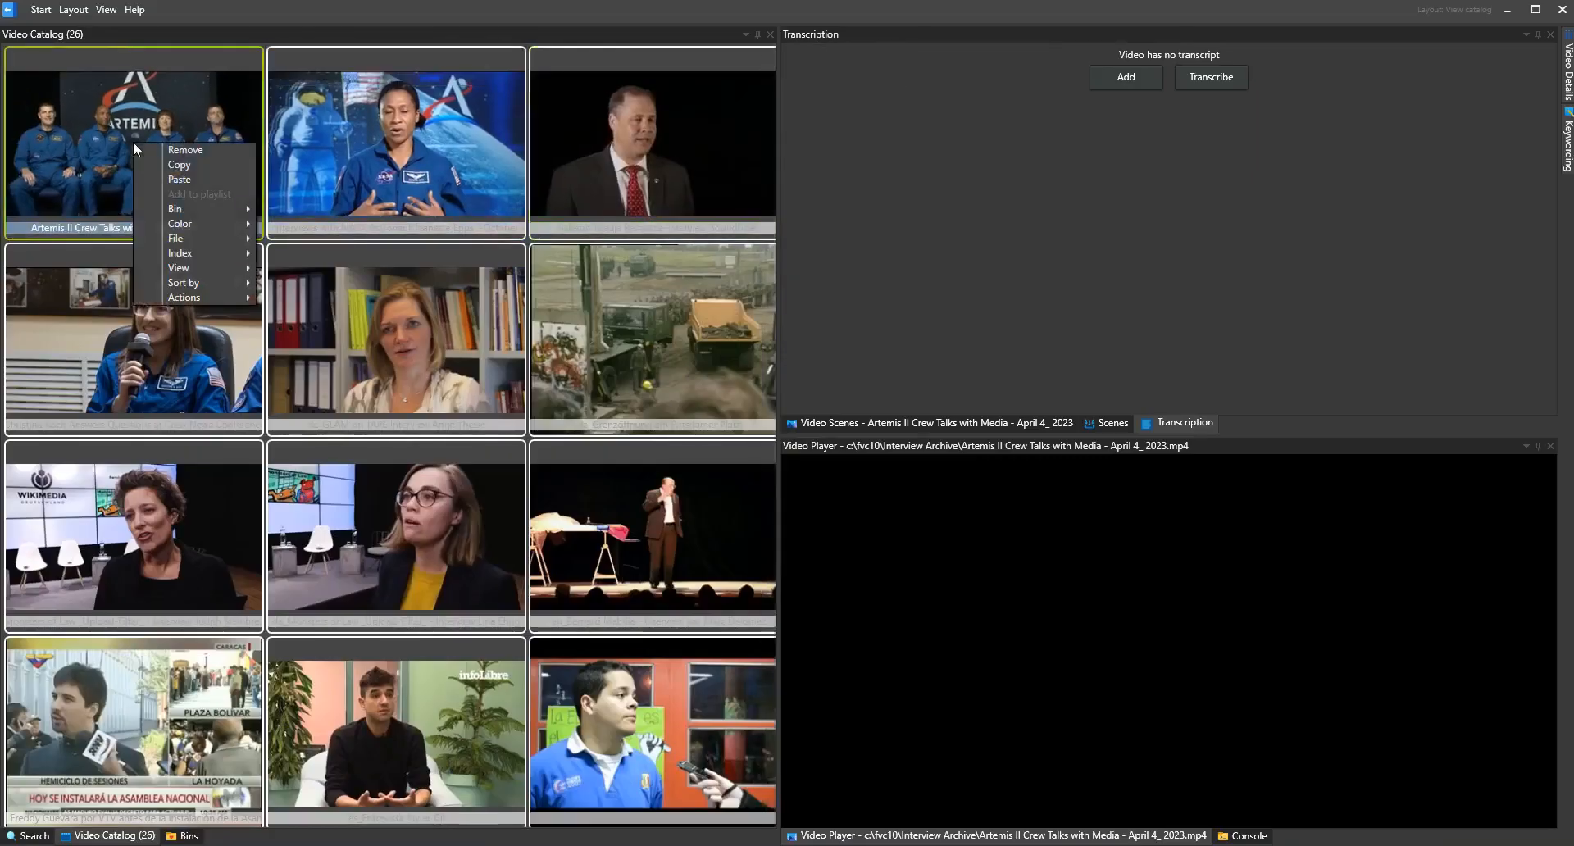
mouse_move(196, 252)
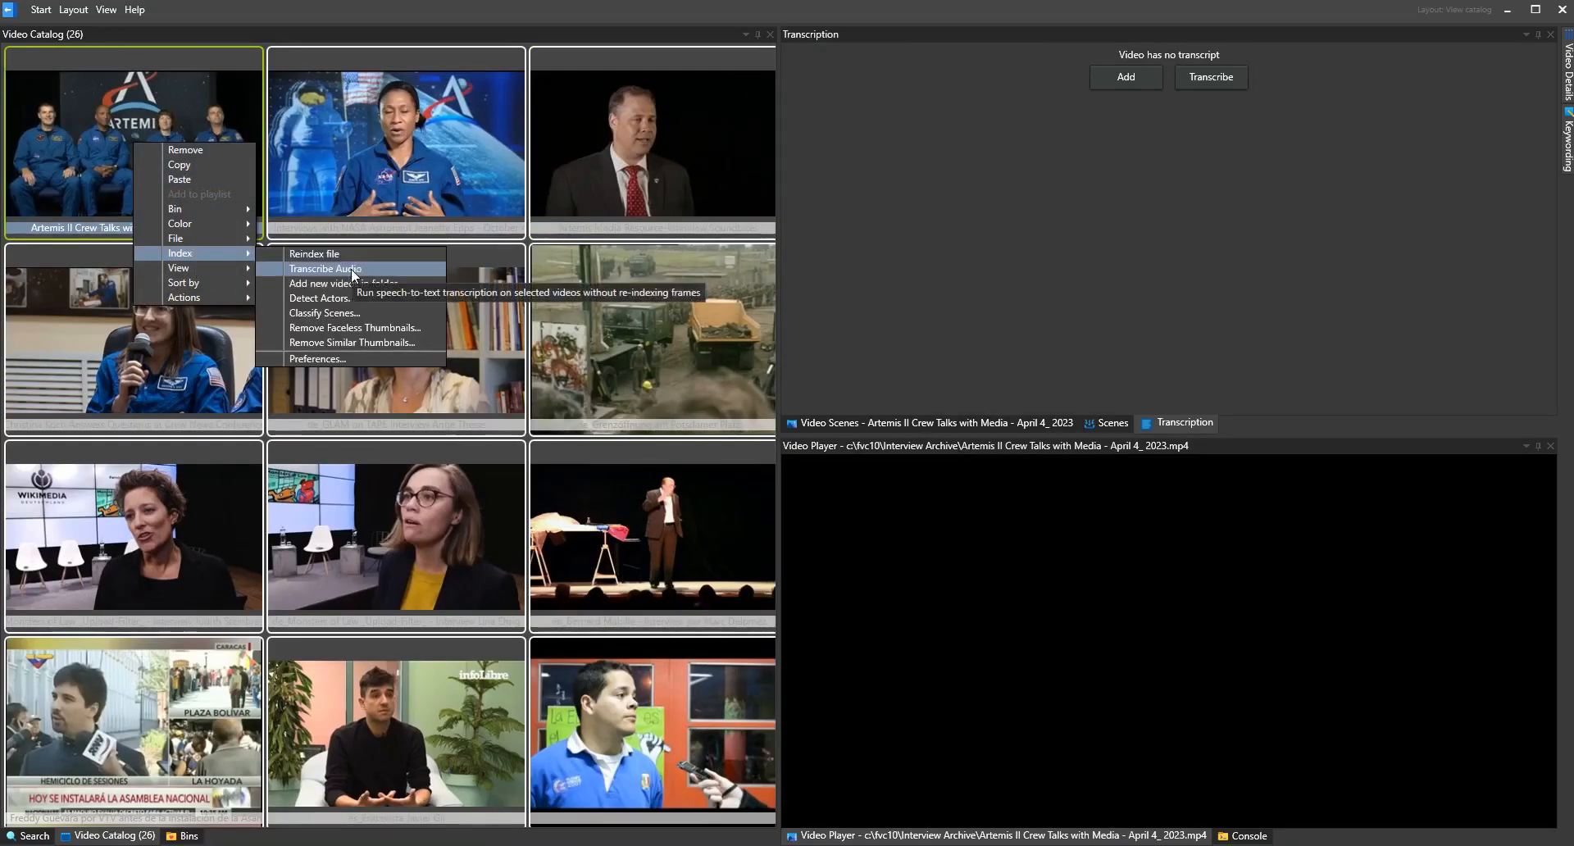
left_click(351, 269)
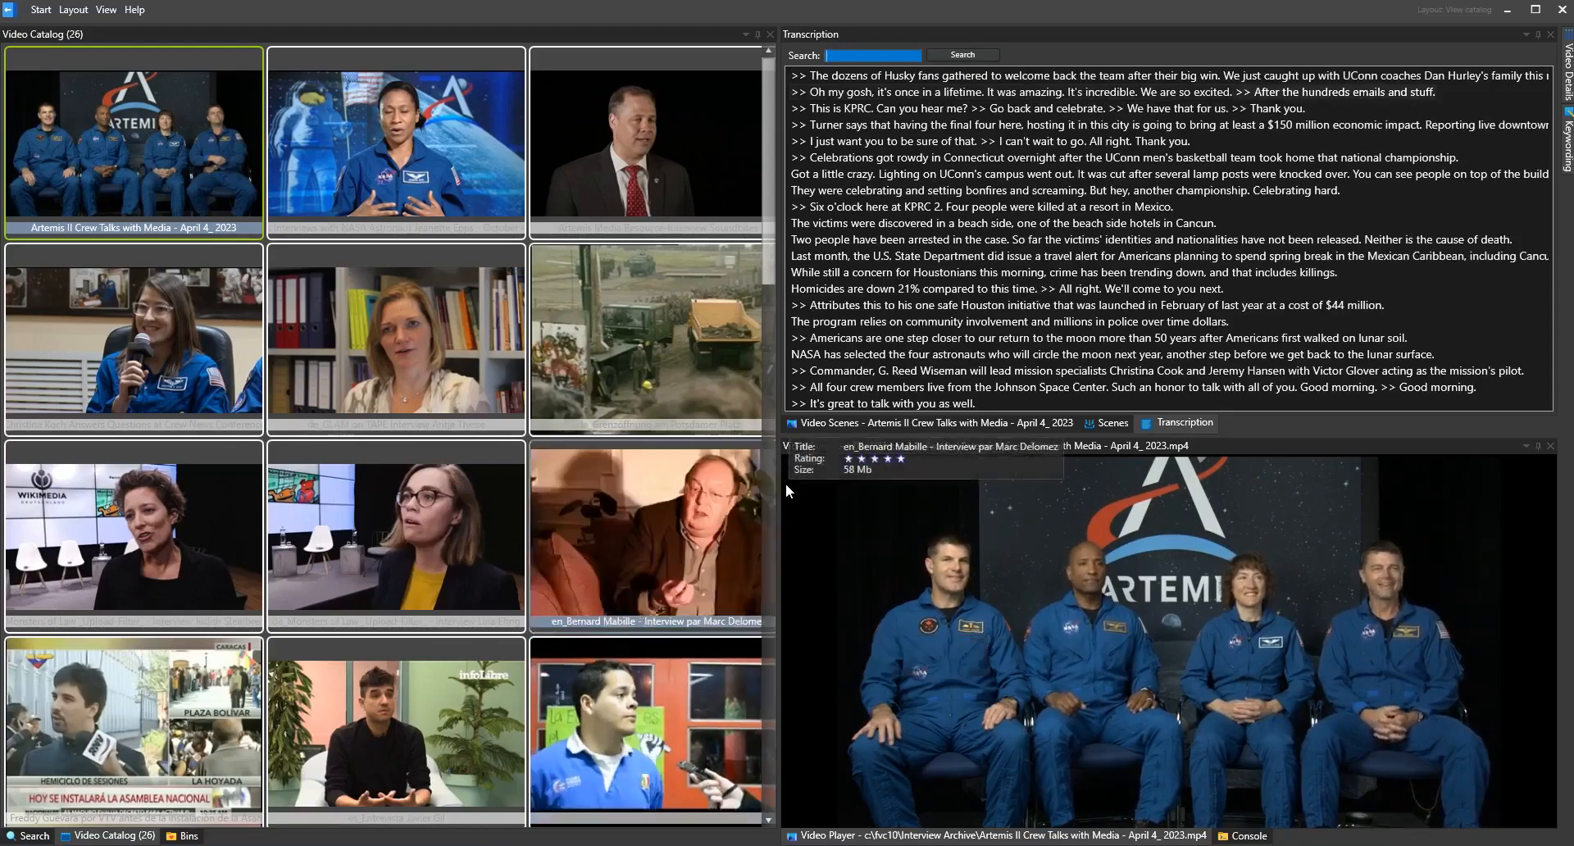
Go to the transcript sentence about the one safe Houston initiative and inspect the frame options and thumbnail preview of nearby sentences
left_click(997, 312)
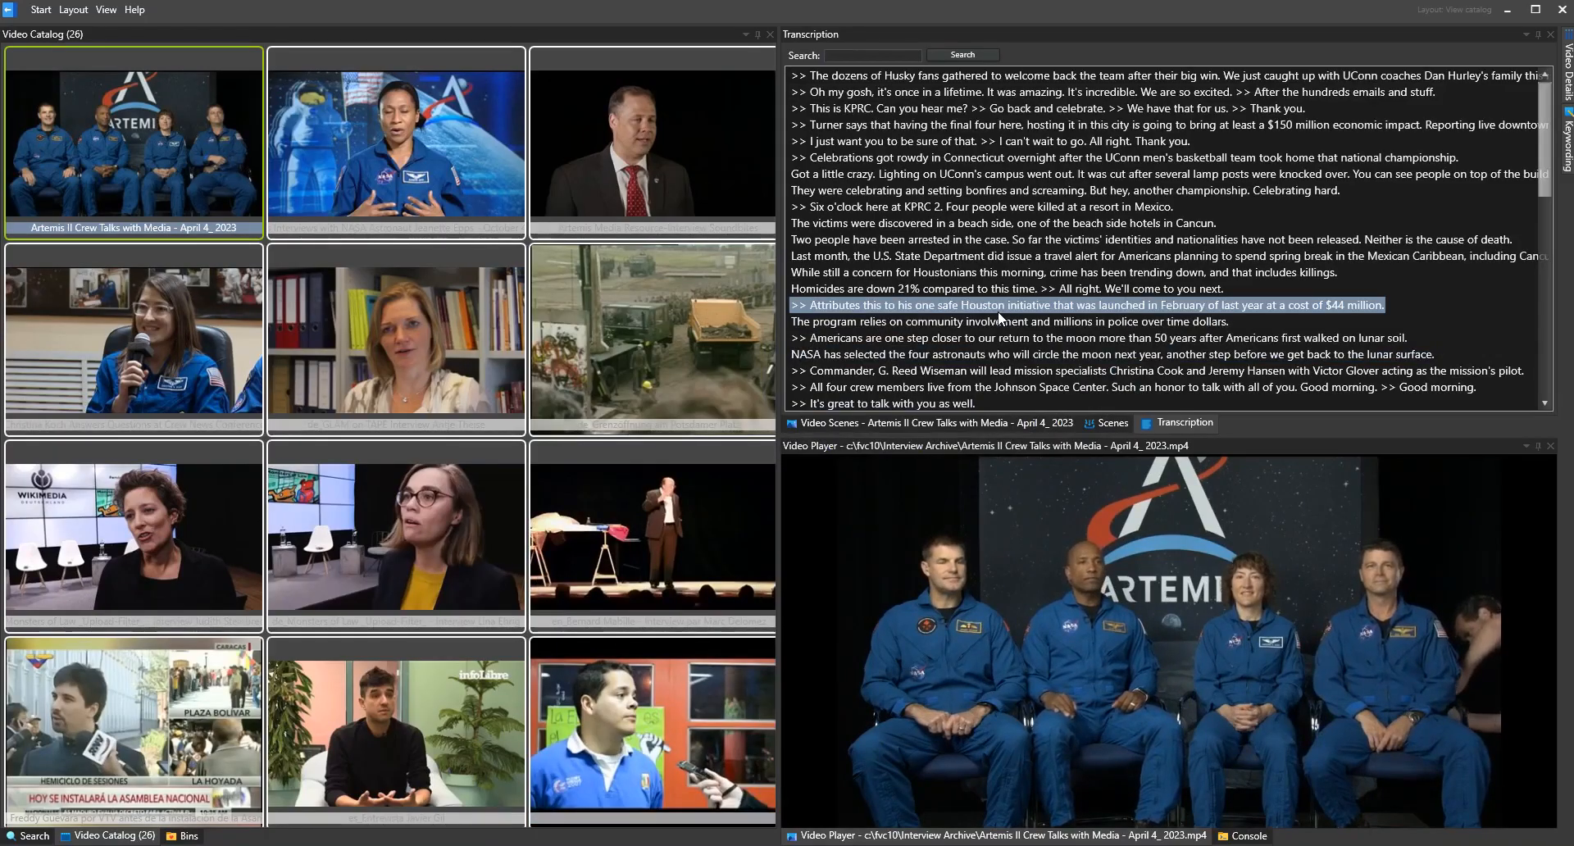
right_click(997, 263)
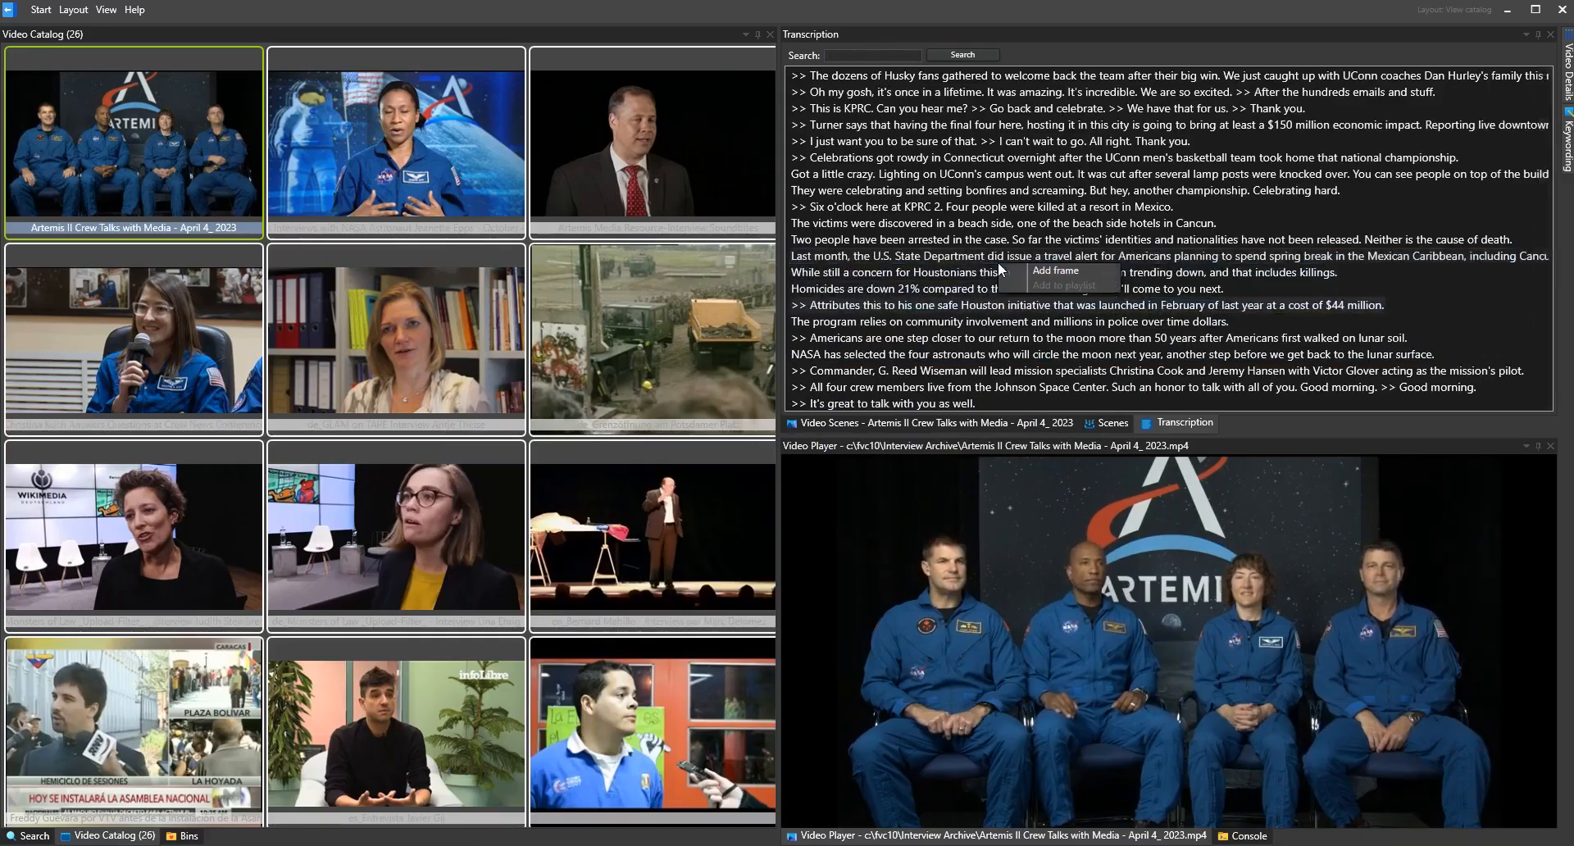
left_click(997, 312)
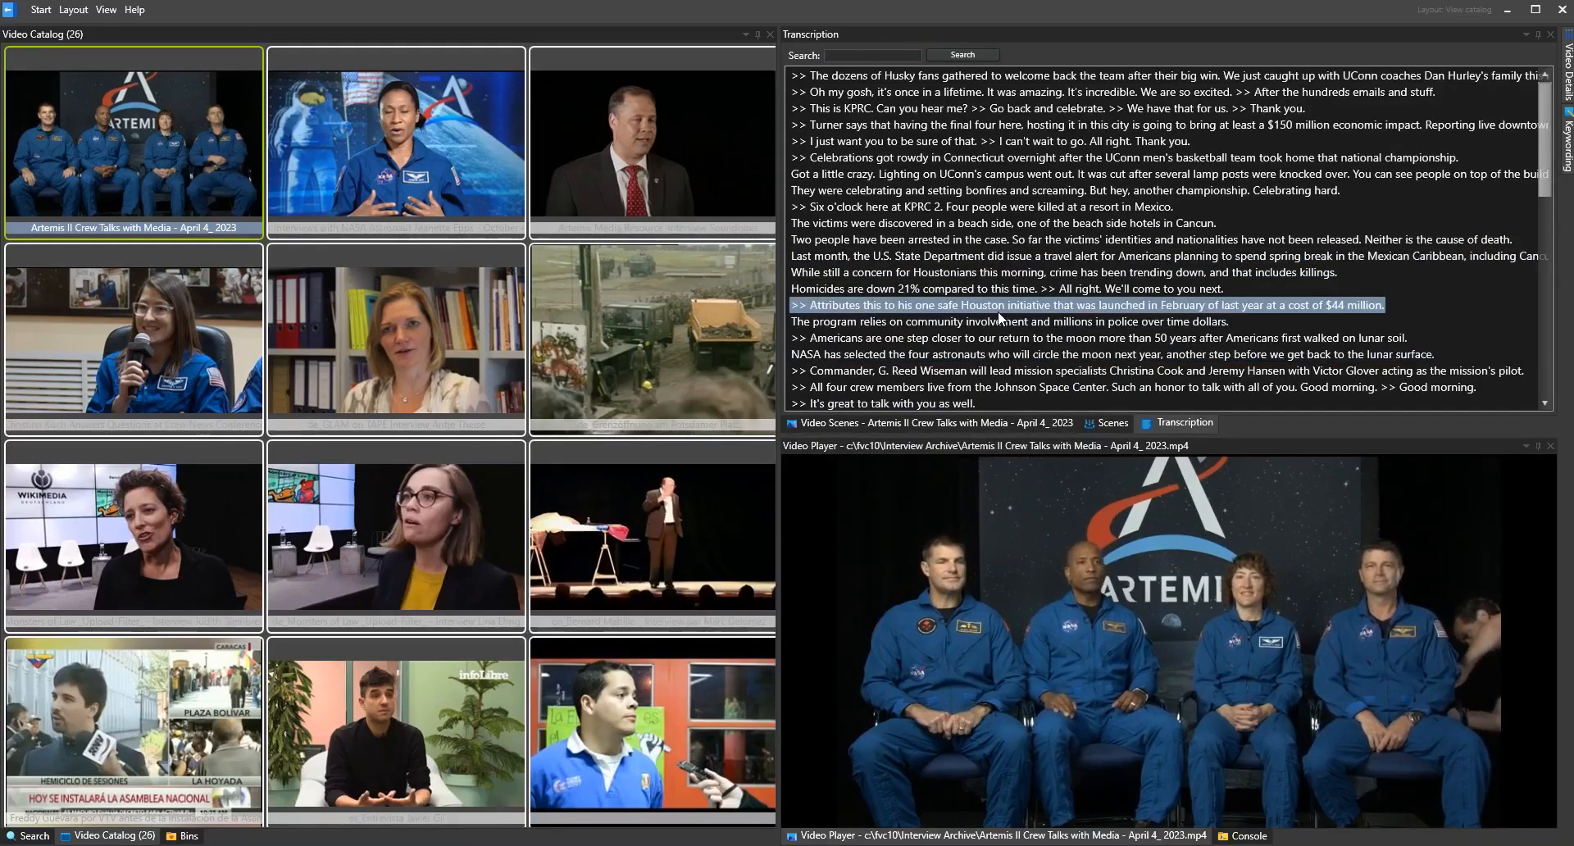
right_click(997, 262)
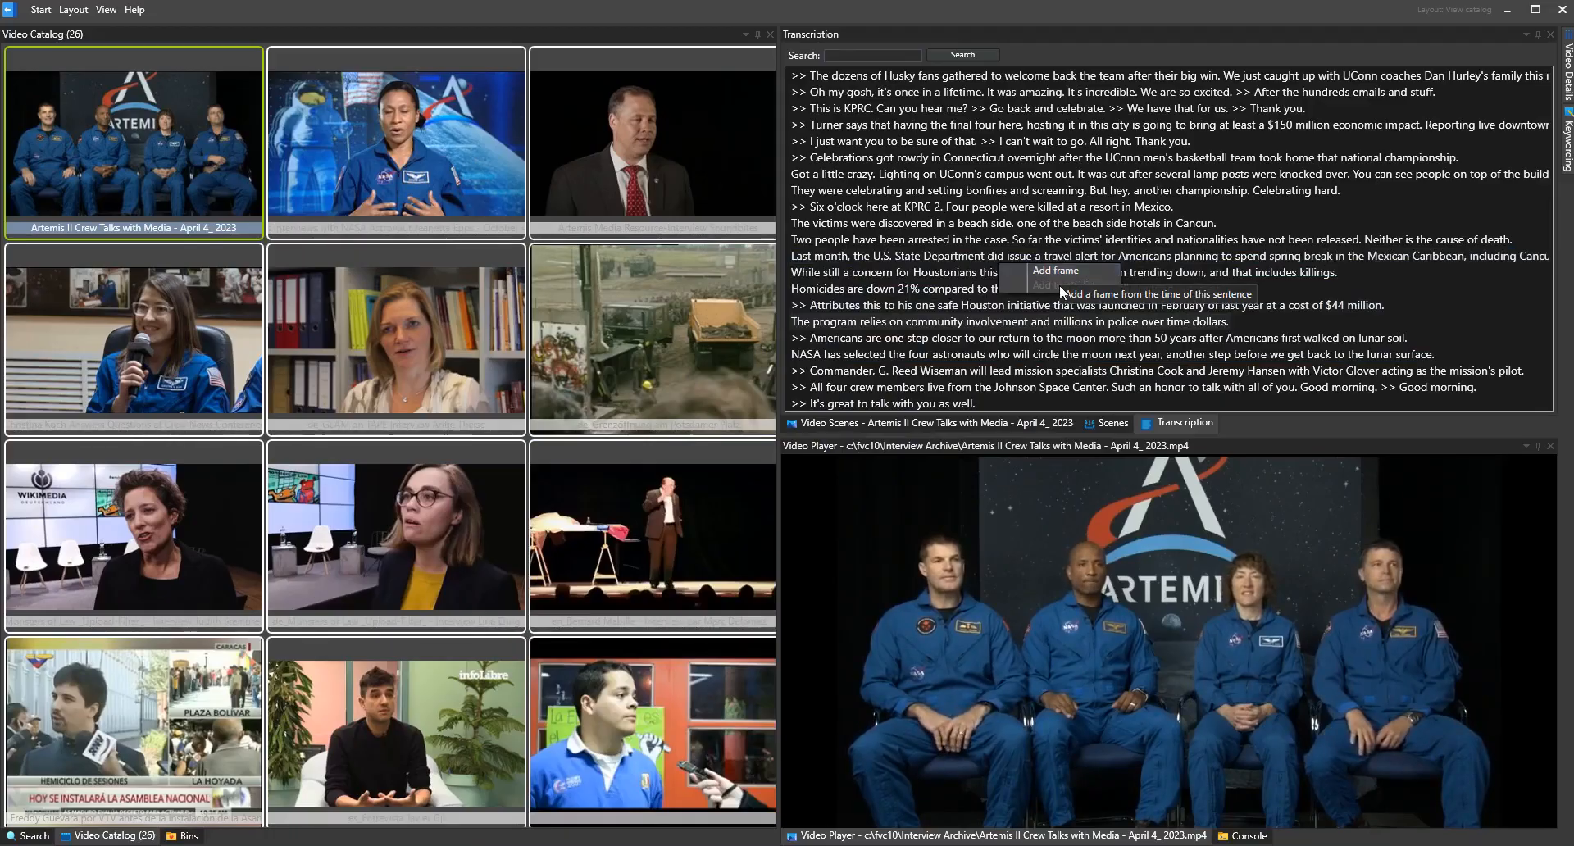
key("Escape")
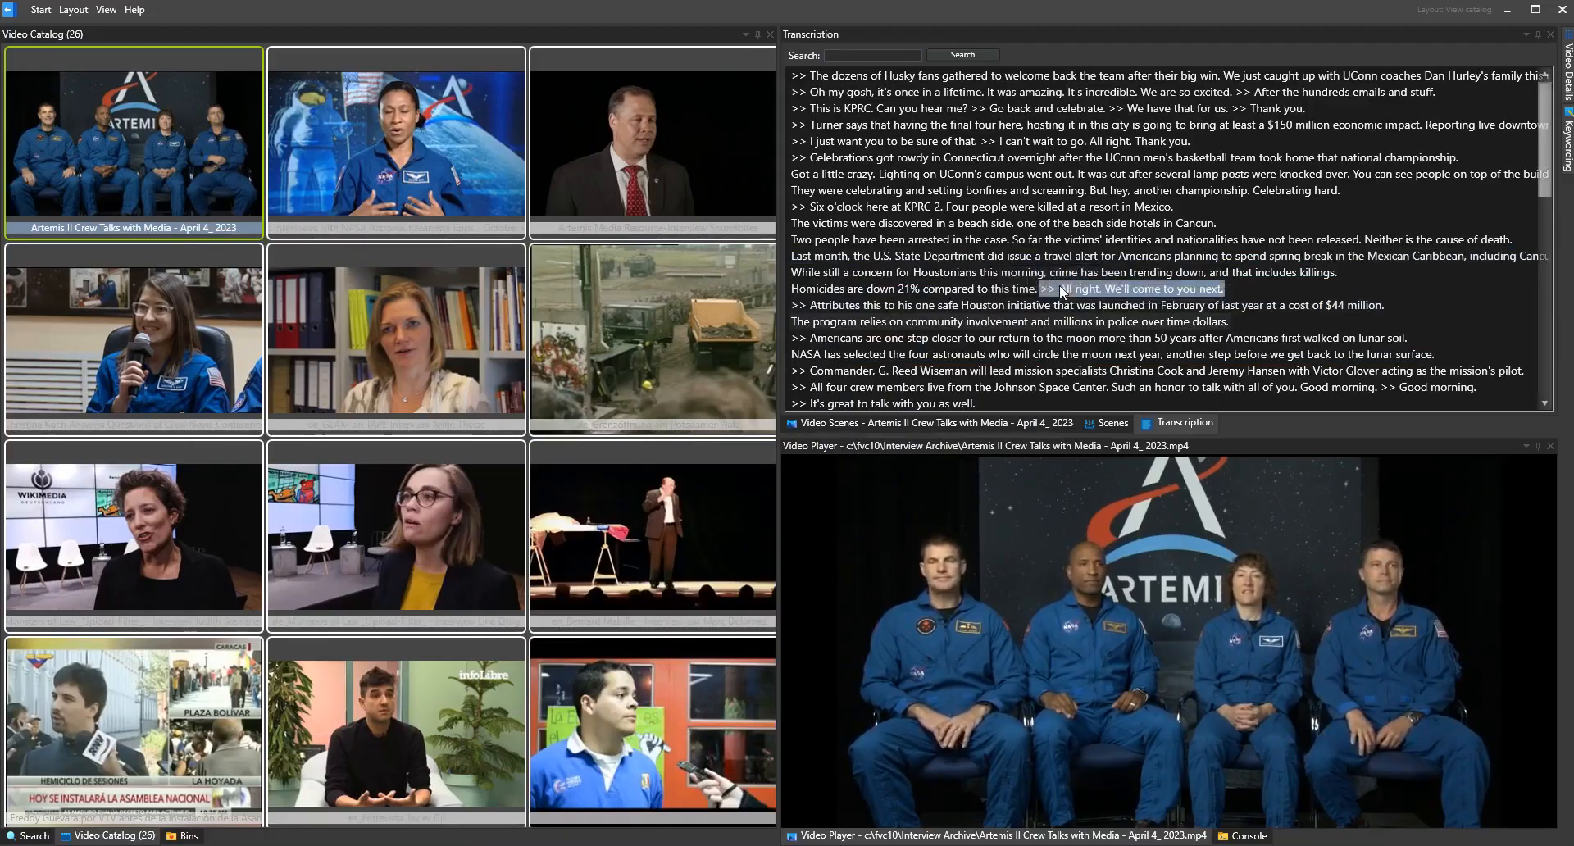
mouse_move(1059, 285)
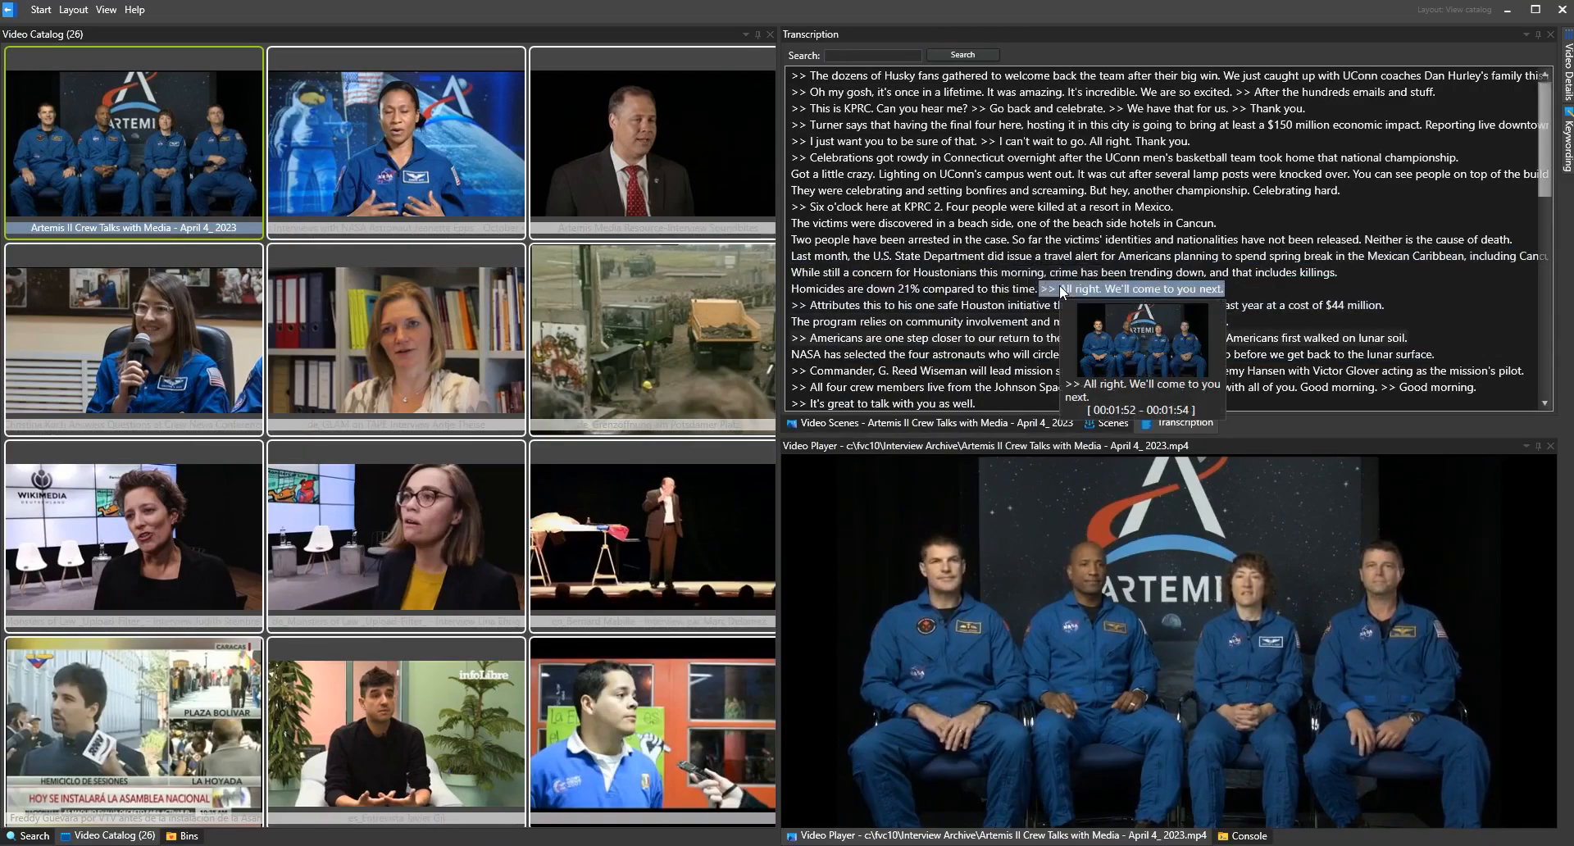